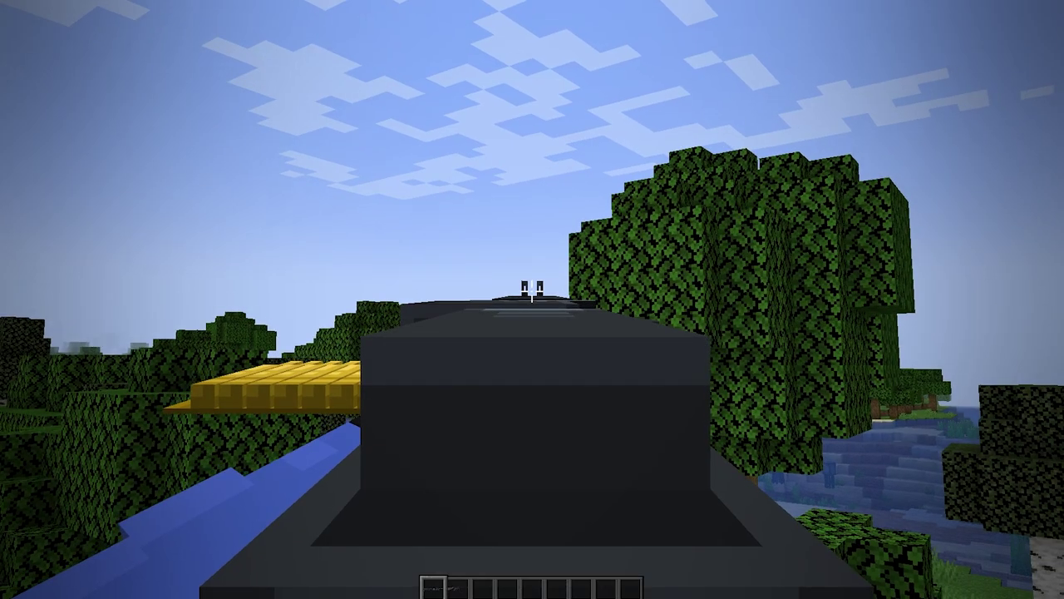
Step: Equip the STG-44, fire it and aim down its sights, then switch to third-person view
key(2)
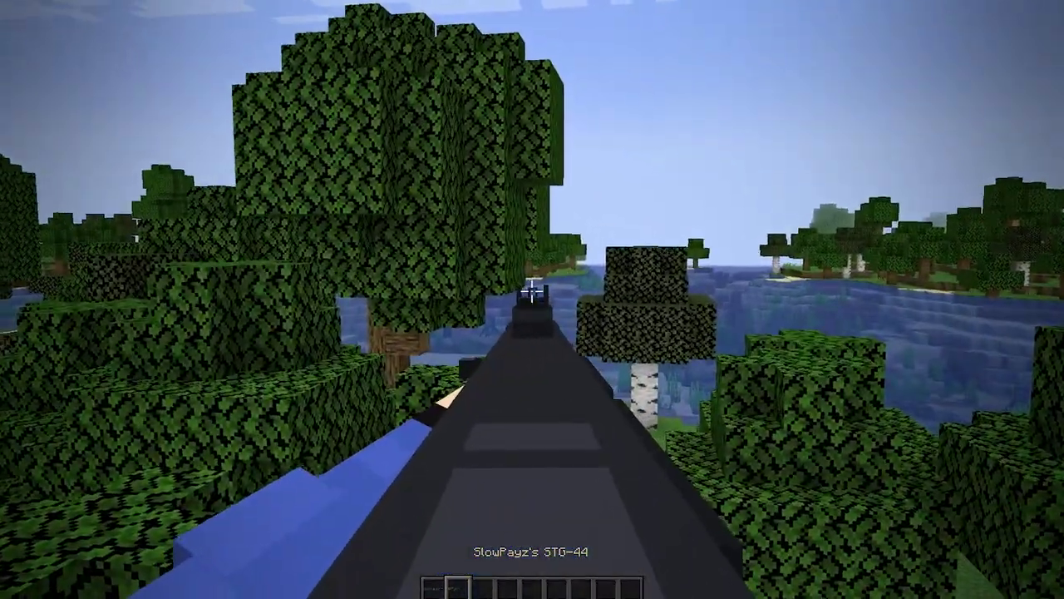
click(532, 291)
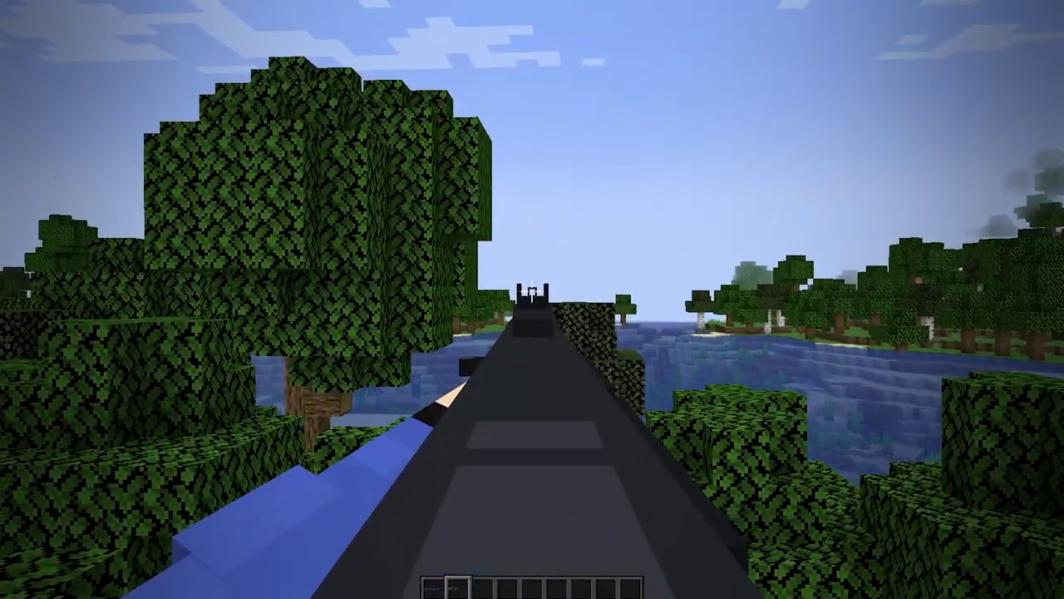
right_click(532, 289)
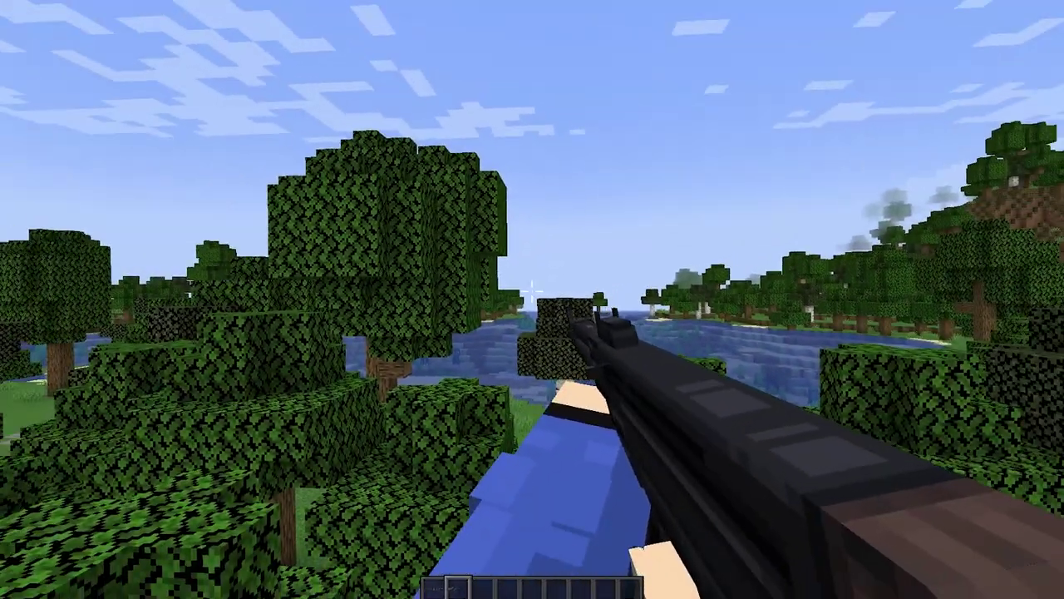
key(F5)
key(F5)
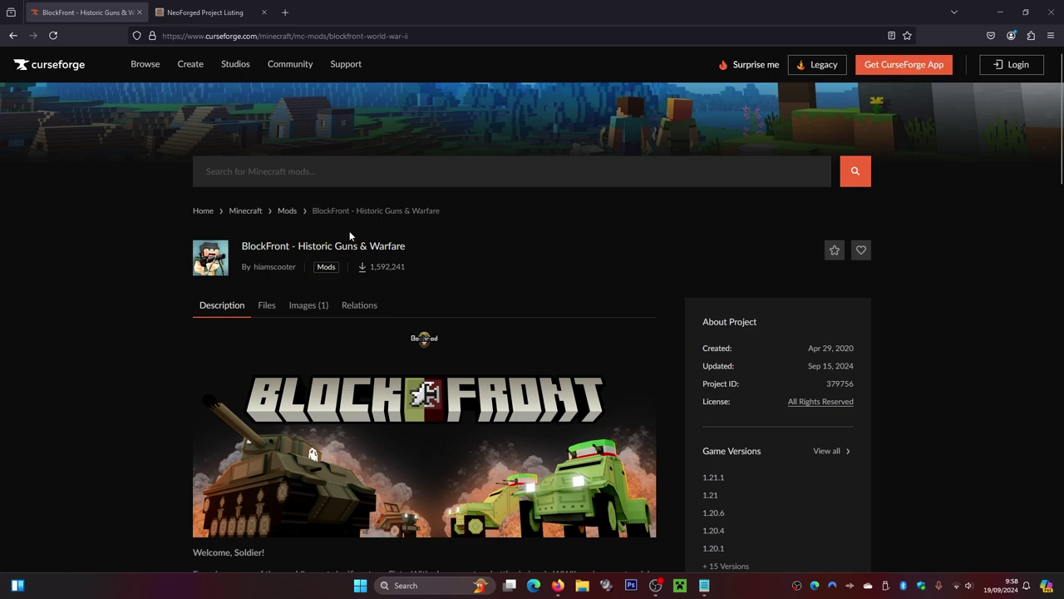
Step: Scroll through the BlockFront description, back up to the top, then open the Files tab
scroll(332, 233, down, 3)
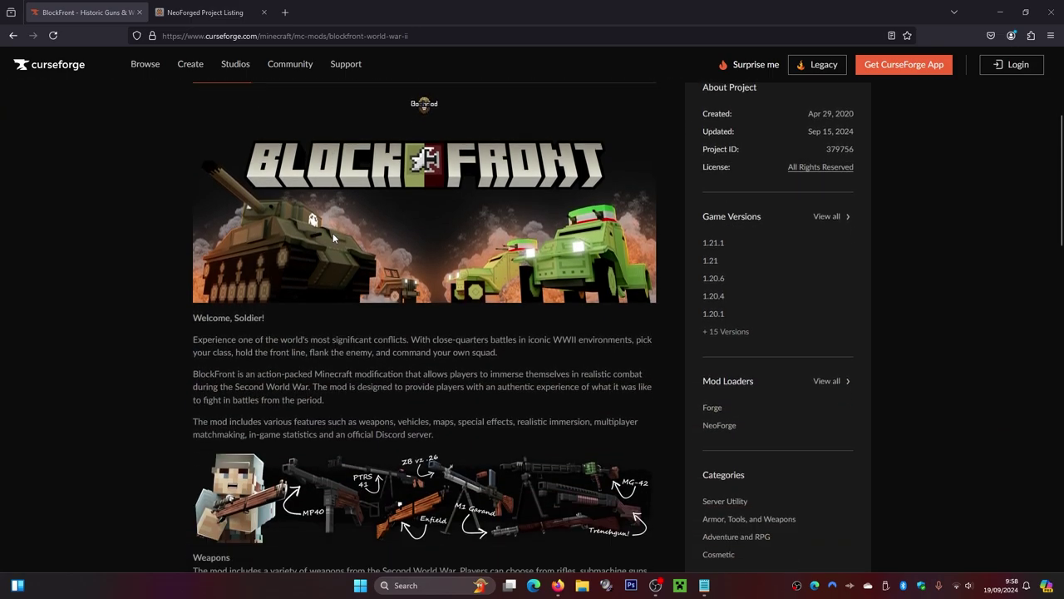
scroll(348, 312, down, 2)
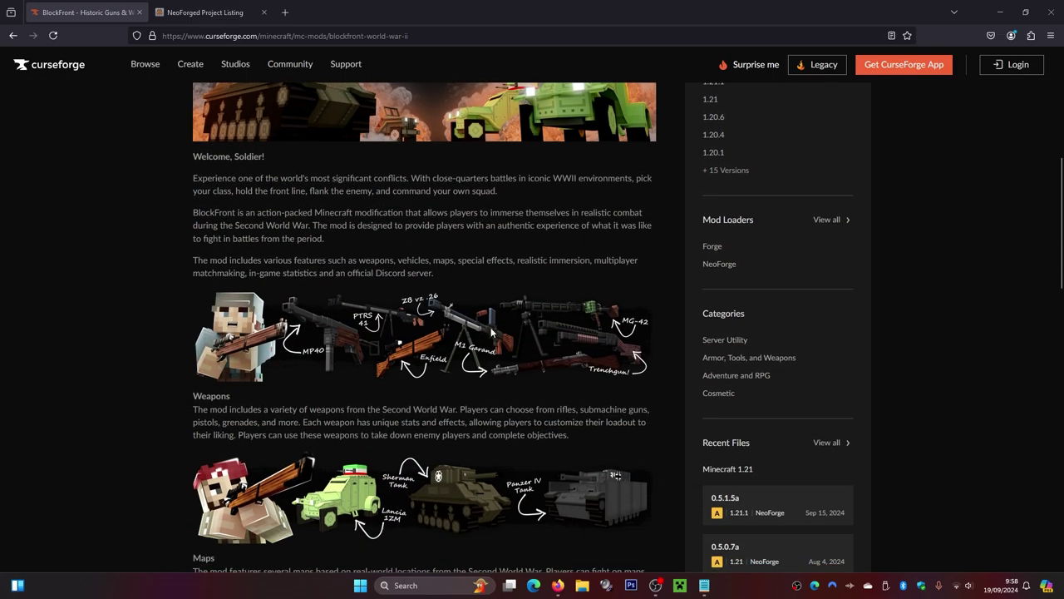
scroll(364, 334, down, 5)
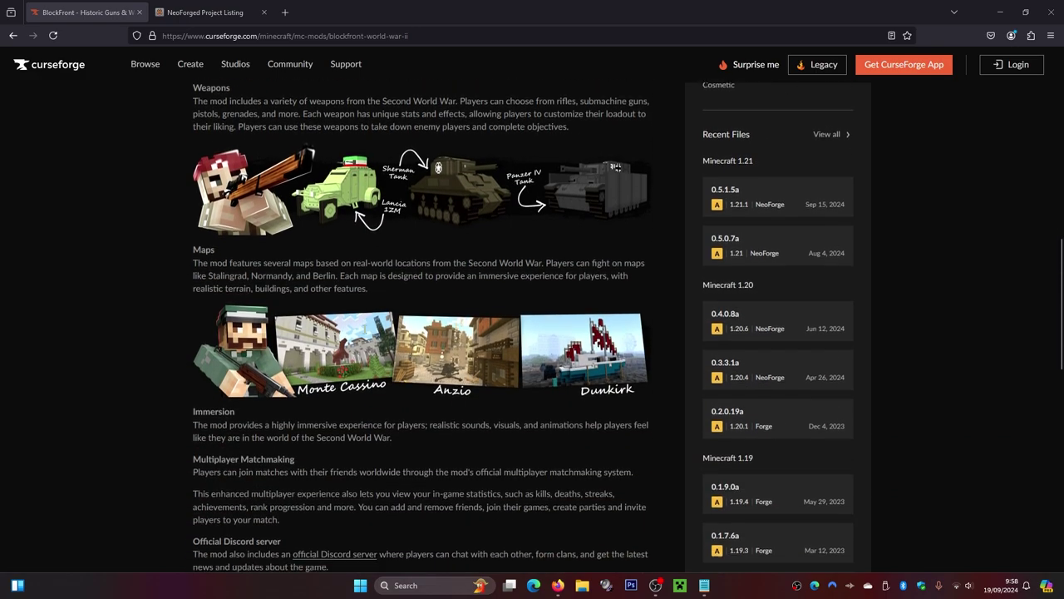
scroll(363, 328, up, 10)
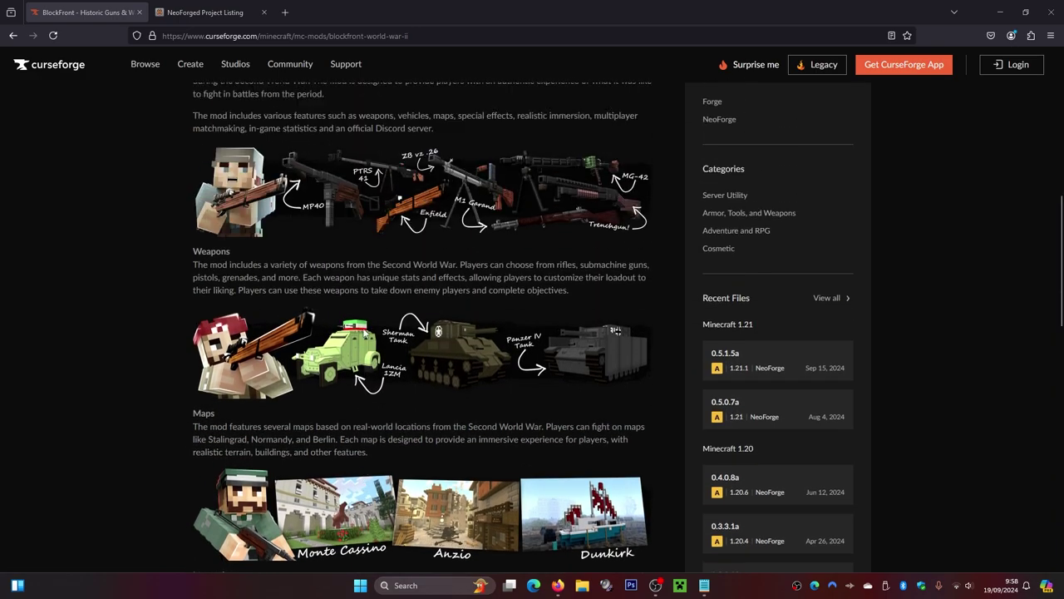
scroll(363, 328, up, 1)
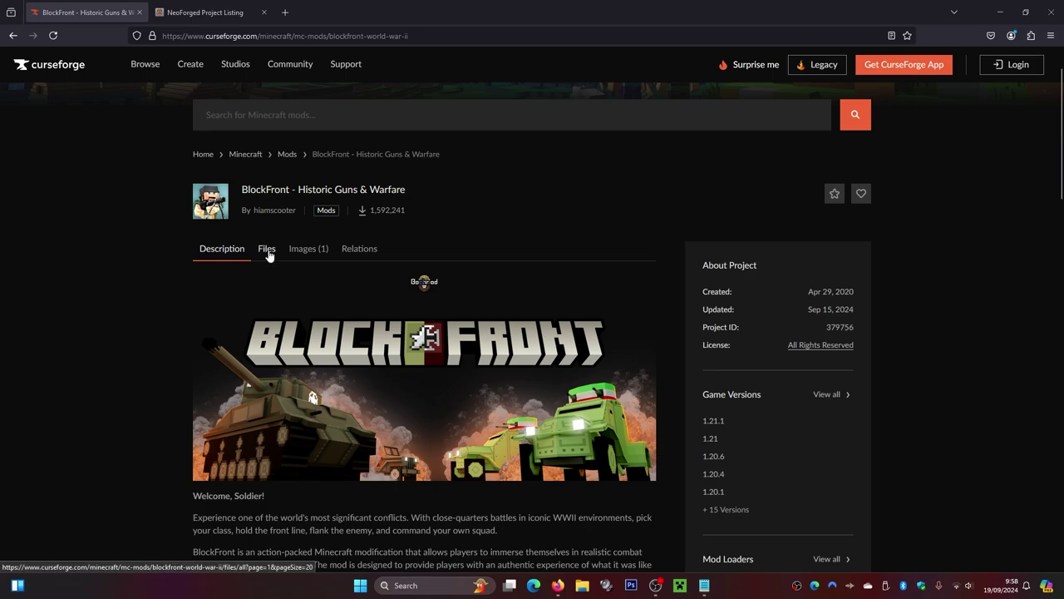
click(267, 249)
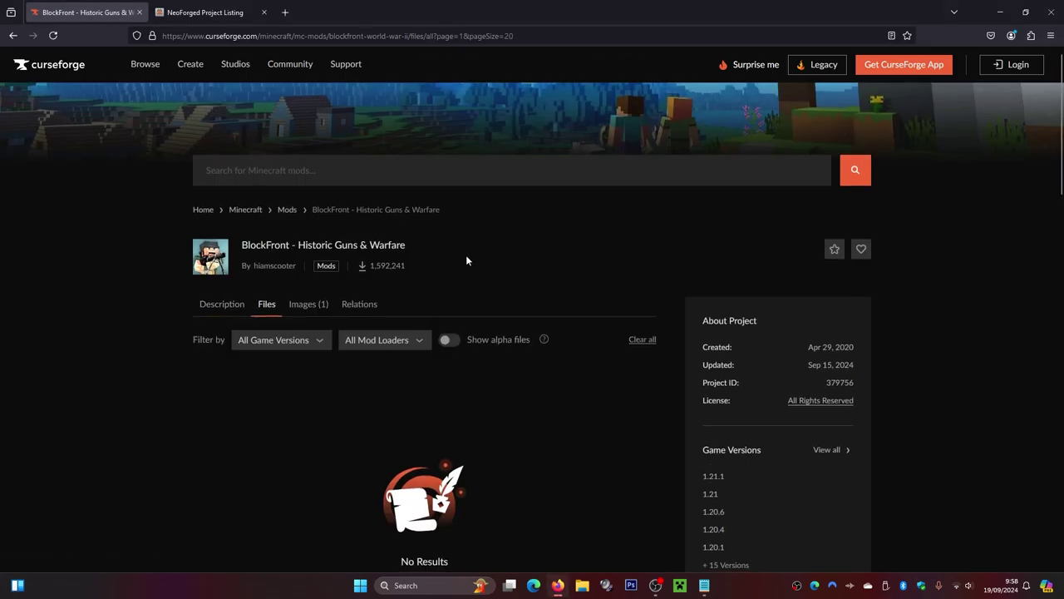
Step: Turn on Show alpha files so BlockFront's NeoForge alpha builds are listed
scroll(466, 260, down, 2)
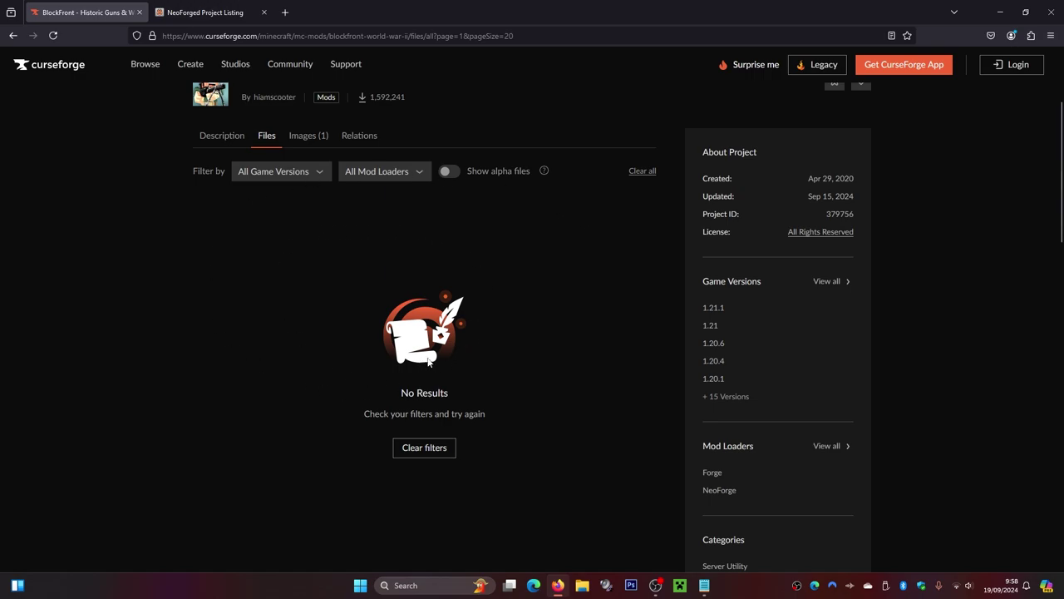
click(449, 172)
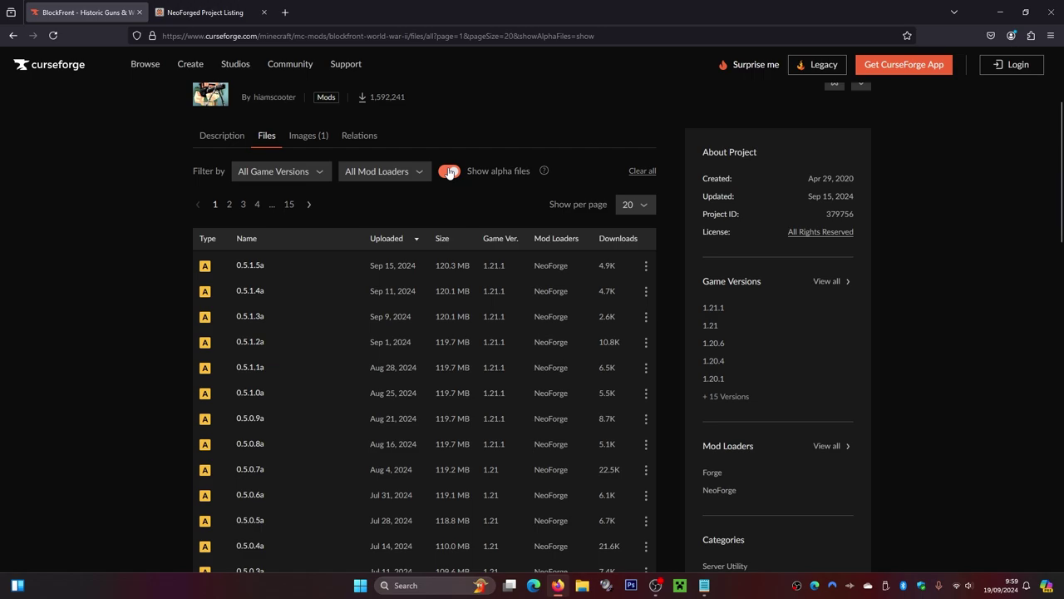
Step: Filter BlockFront's files to game version 1.21.1, then to 1.21
click(288, 173)
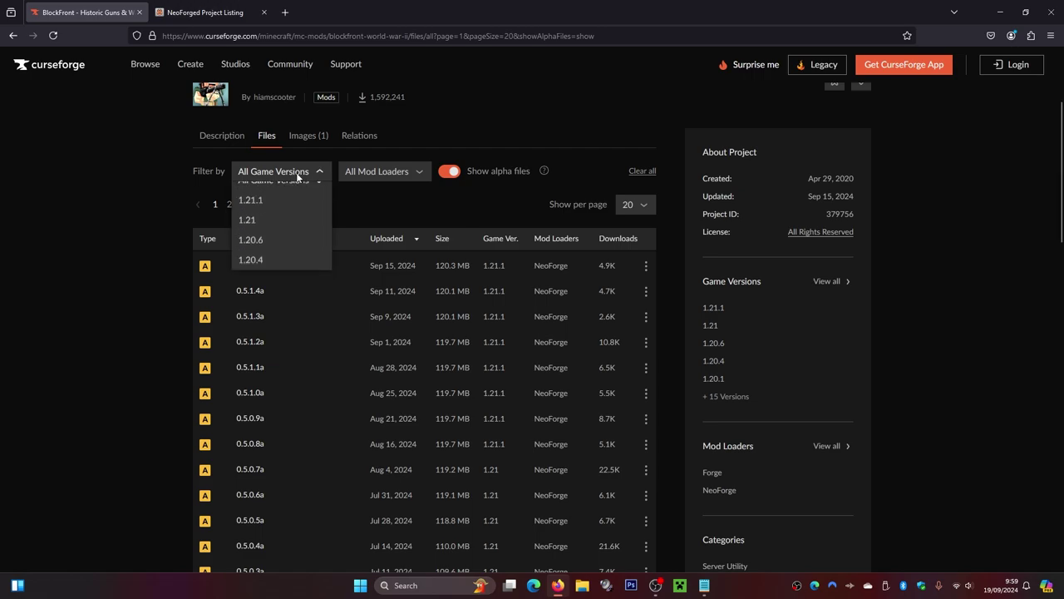
click(251, 212)
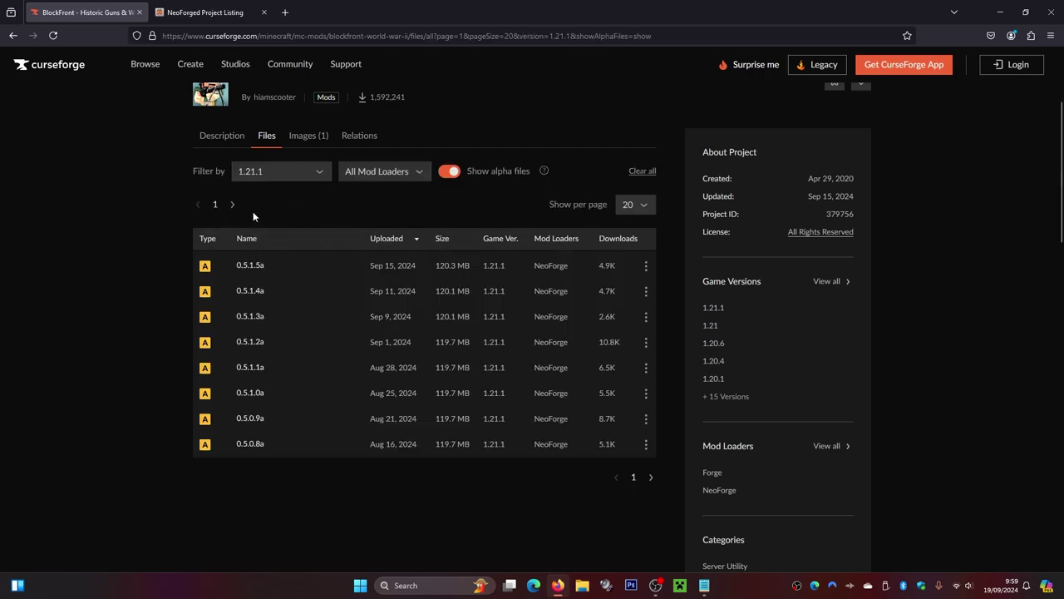
click(283, 176)
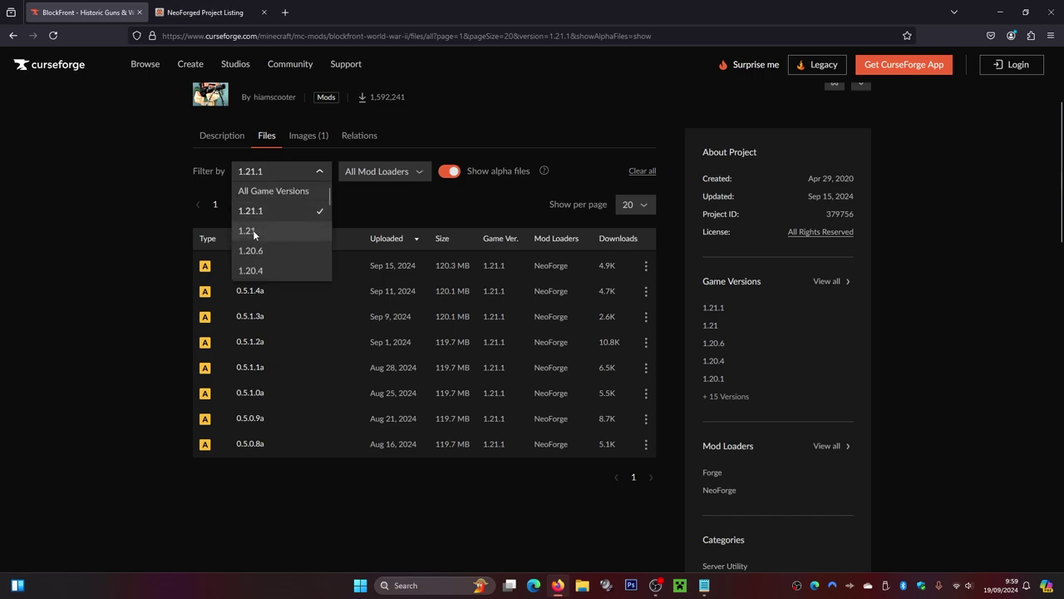
click(253, 230)
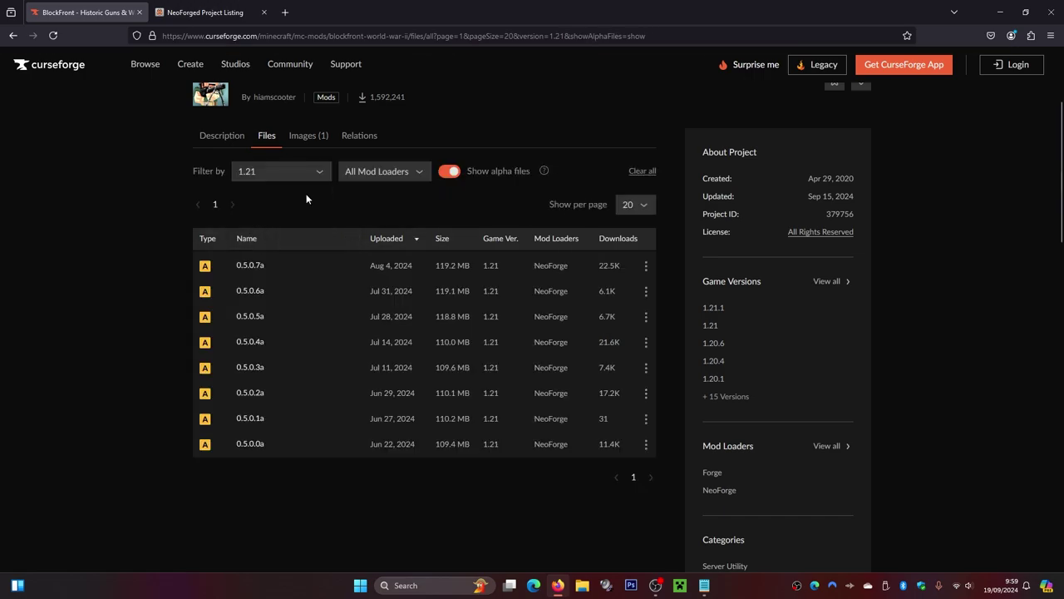
Step: Try the 1.16.5 game version filter, then set it back to 1.21.1
click(280, 174)
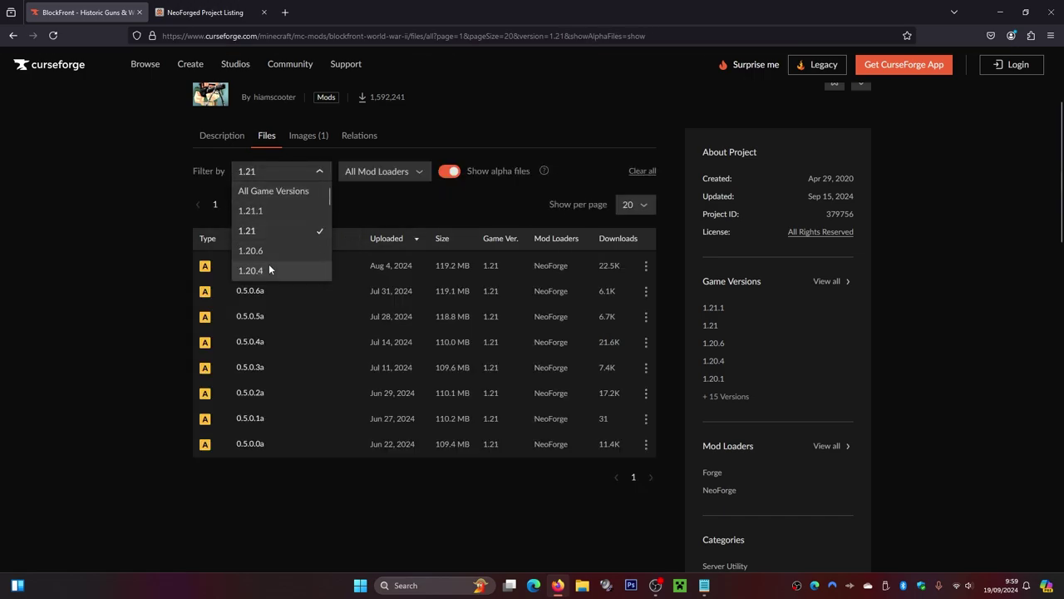
scroll(264, 217, down, 5)
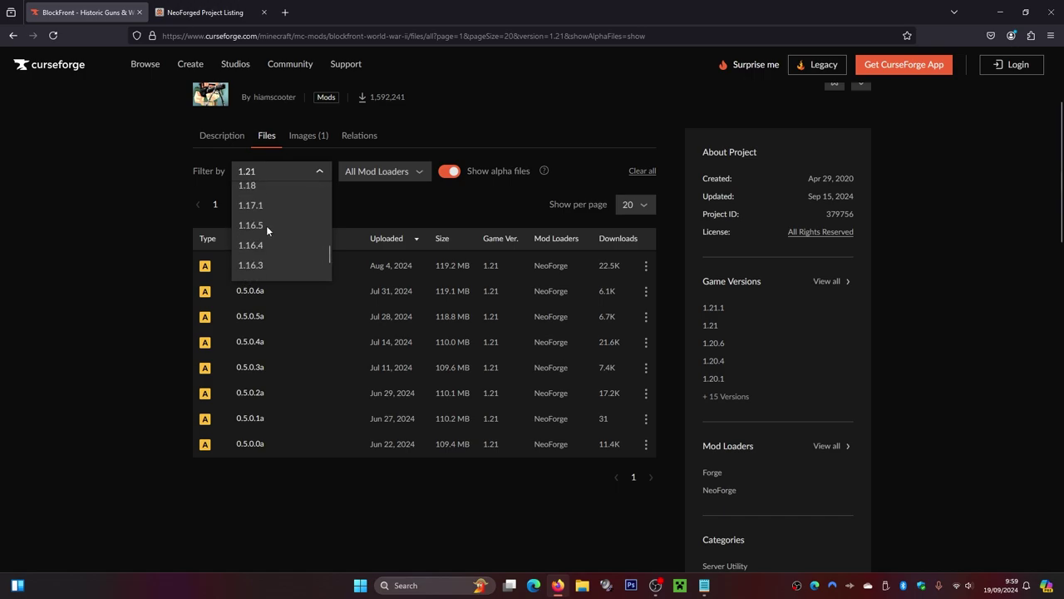
click(265, 224)
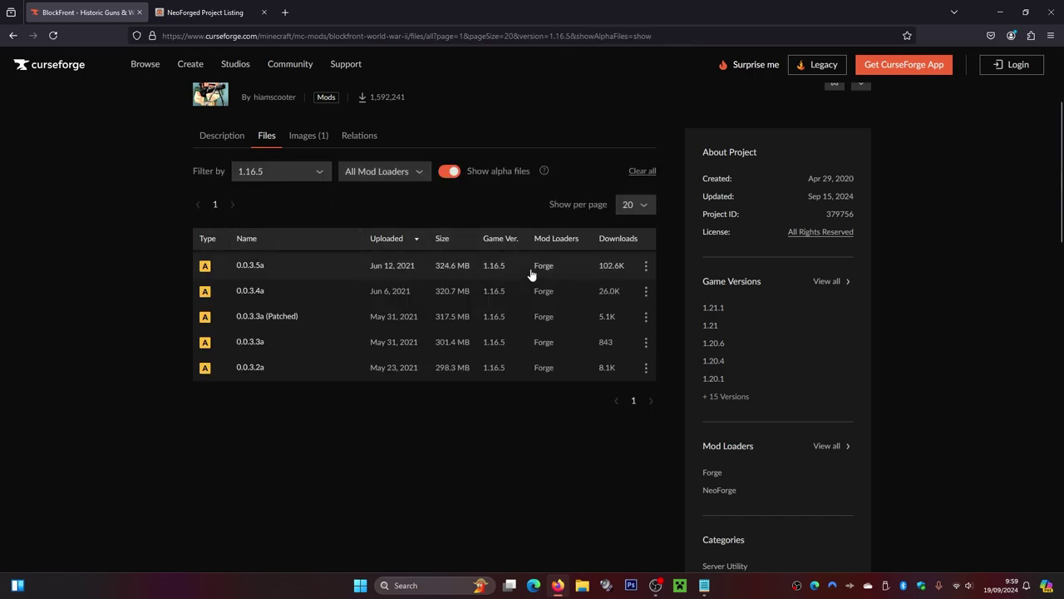
click(300, 178)
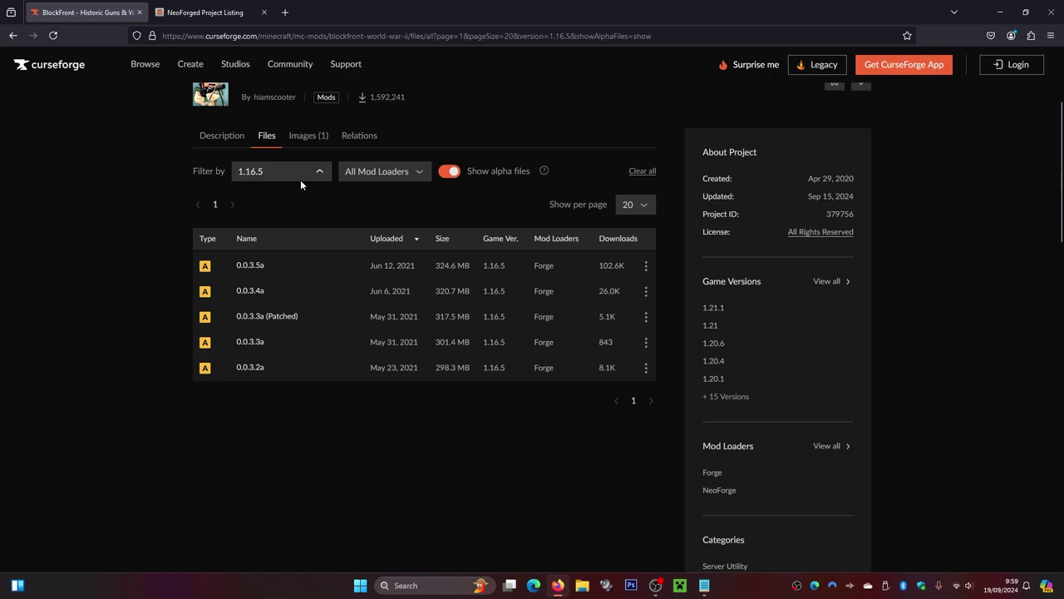
scroll(286, 210, down, 3)
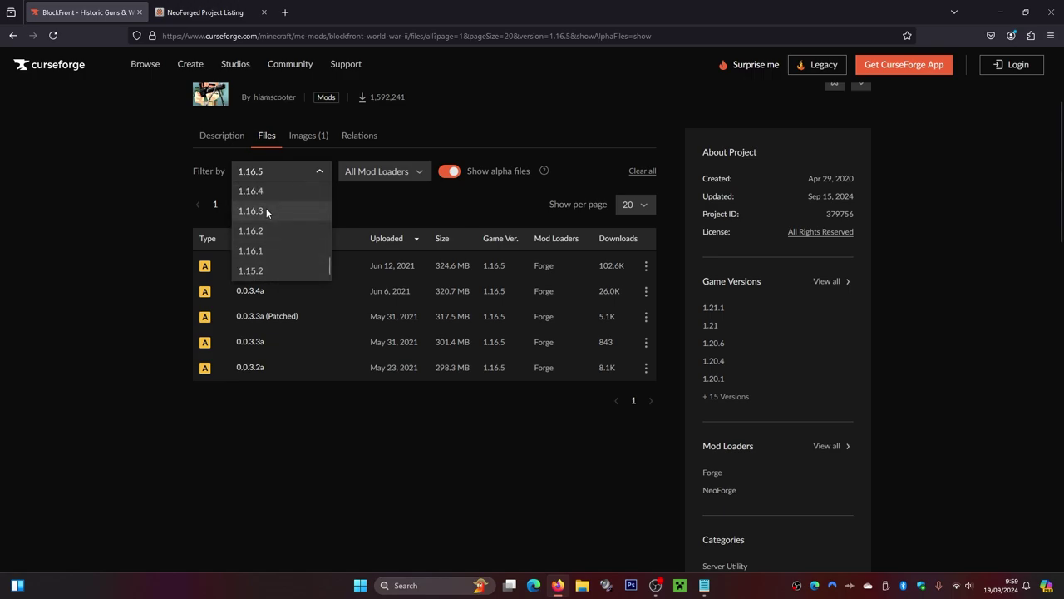
scroll(267, 210, up, 8)
scroll(276, 236, down, 3)
click(244, 212)
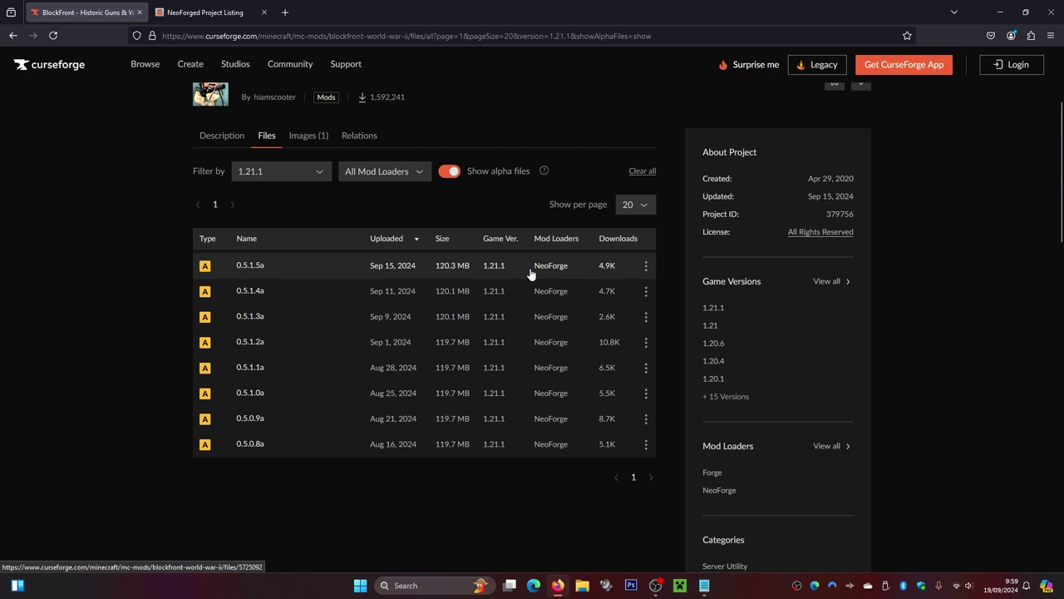
Step: Download the BlockFront 0.5.1.5a file and switch to the NeoForged listing tab
click(645, 270)
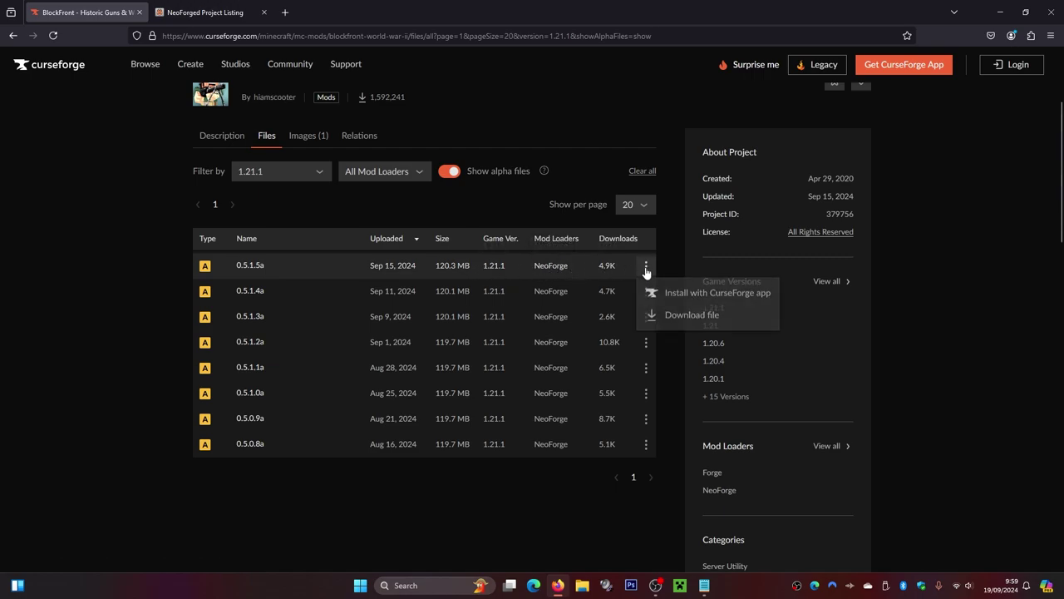
click(685, 320)
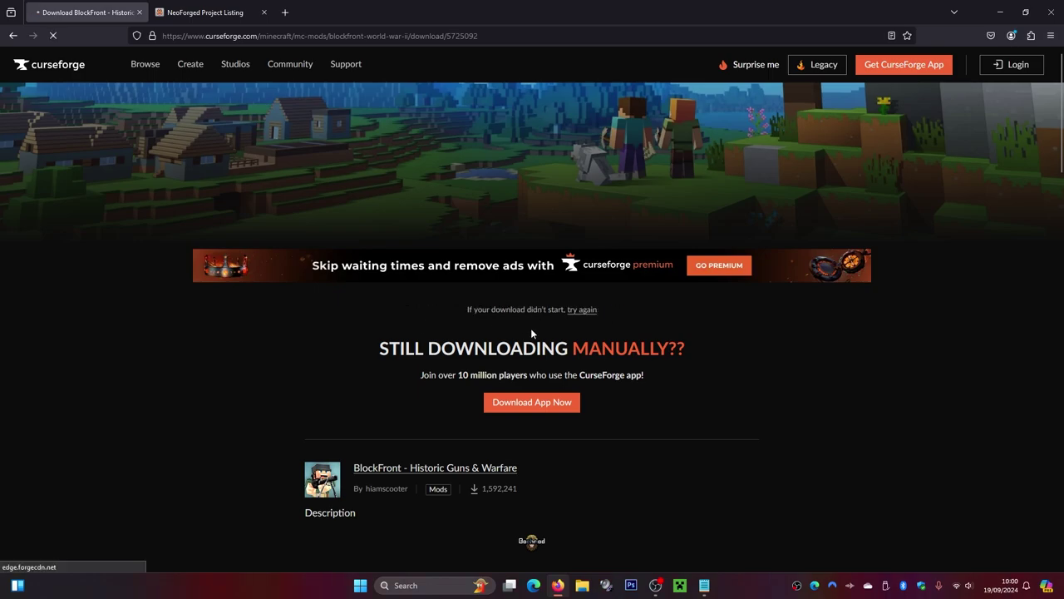
key(ctrl+Tab)
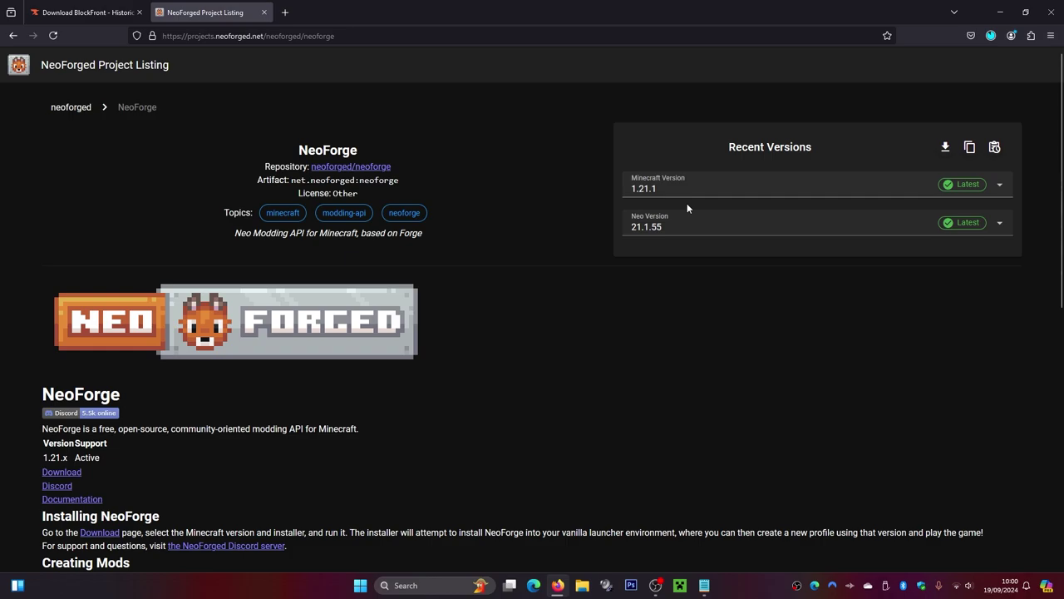
Step: Pick Minecraft 1.21.1 on NeoForged and download the neoforge-21.1.55 installer
click(1000, 189)
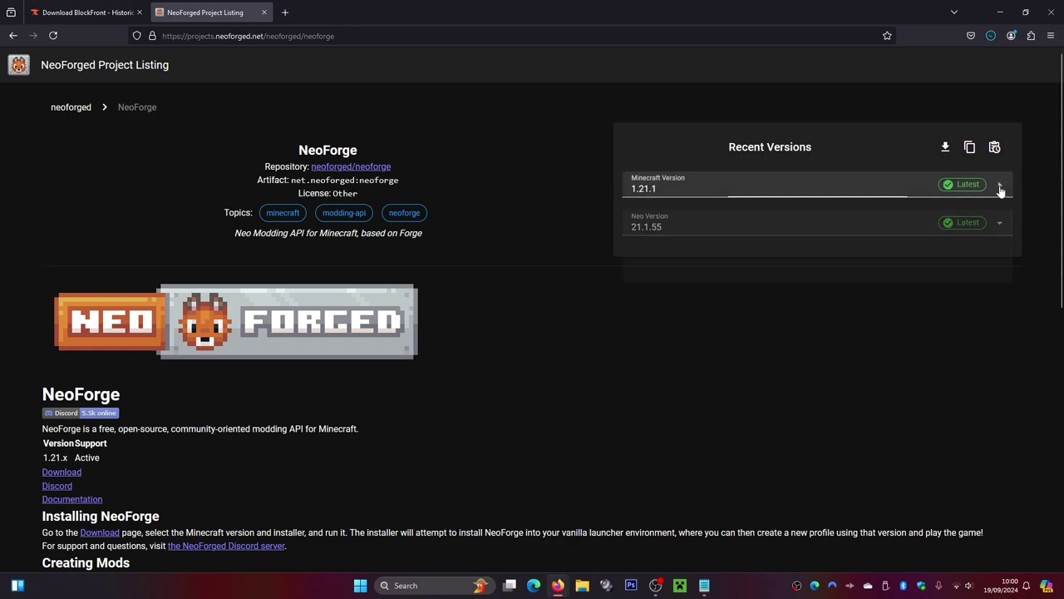
scroll(694, 301, down, 1)
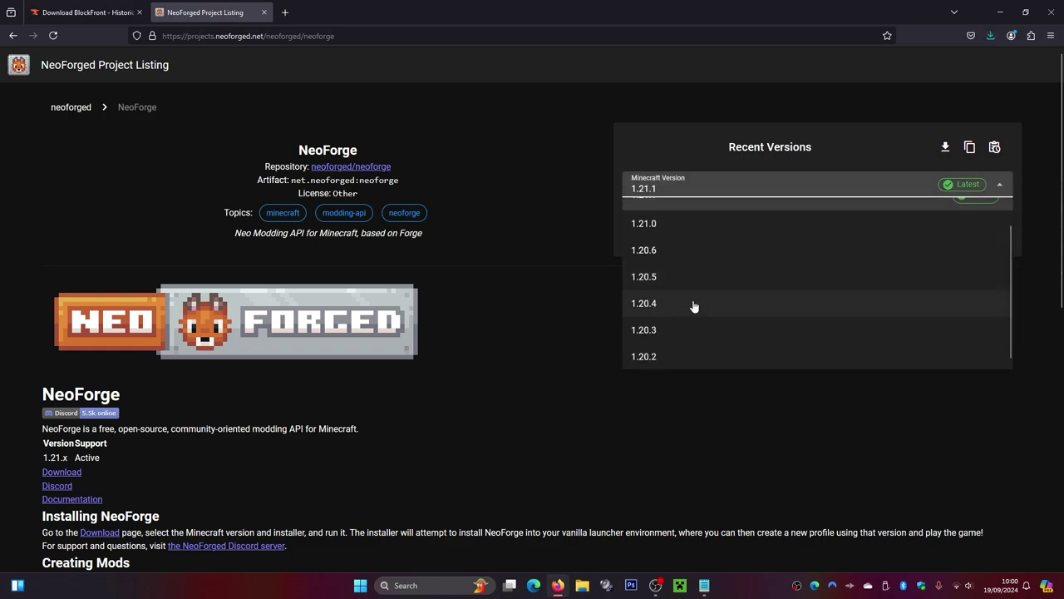
scroll(693, 306, up, 1)
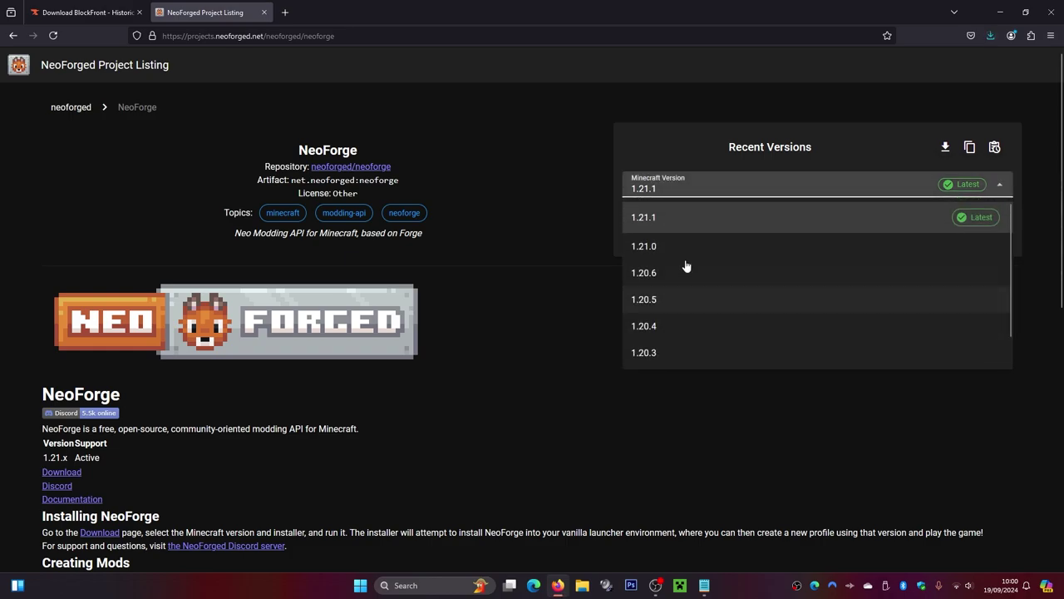
click(648, 221)
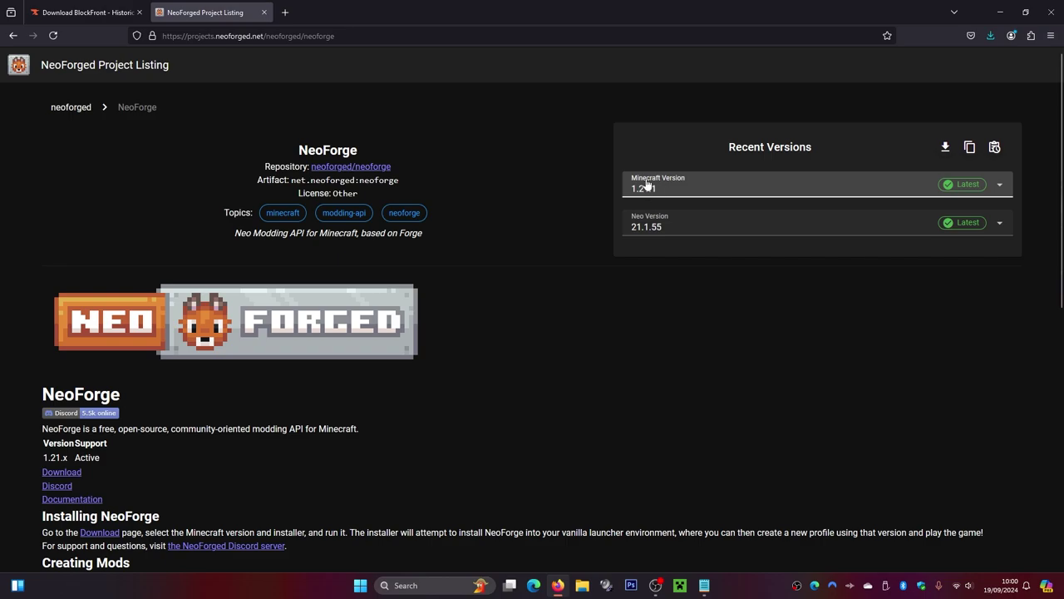
click(944, 154)
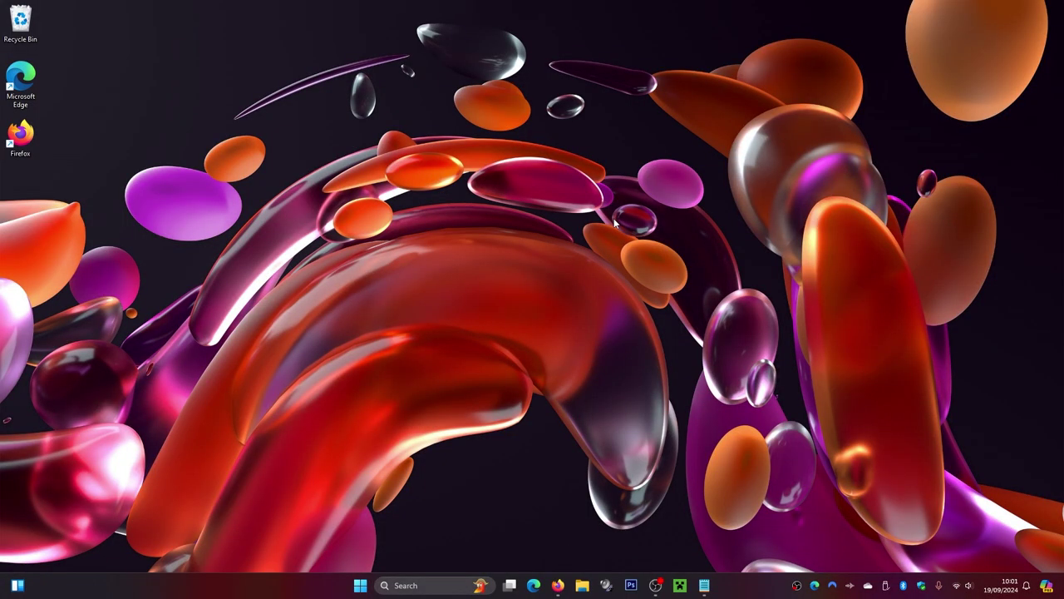
Step: In File Explorer's Downloads, drag the NeoForge installer and BlockFront jar onto the desktop
click(582, 585)
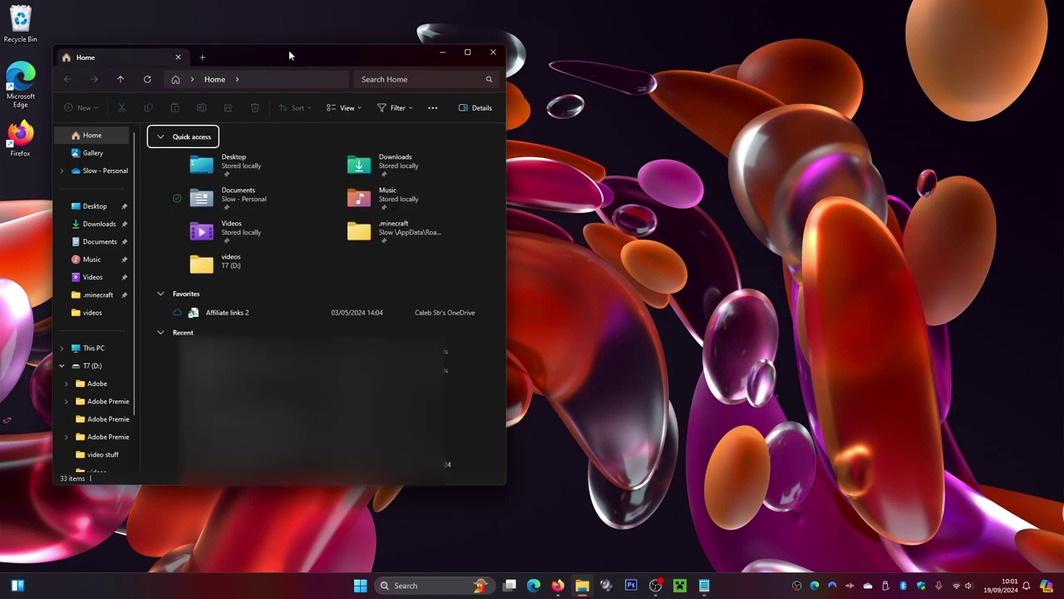
drag(290, 53, 469, 60)
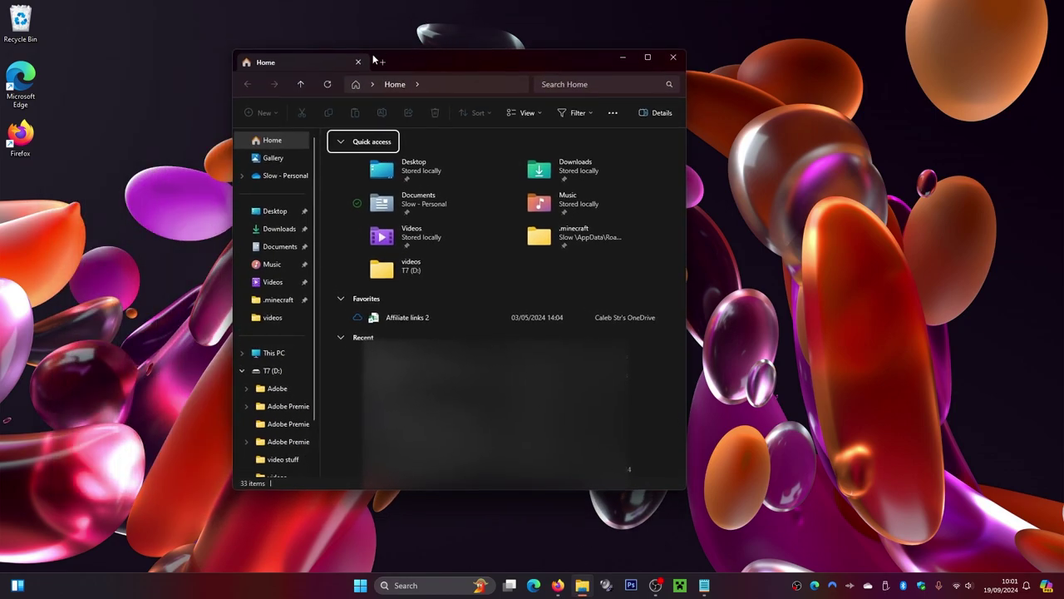
click(275, 230)
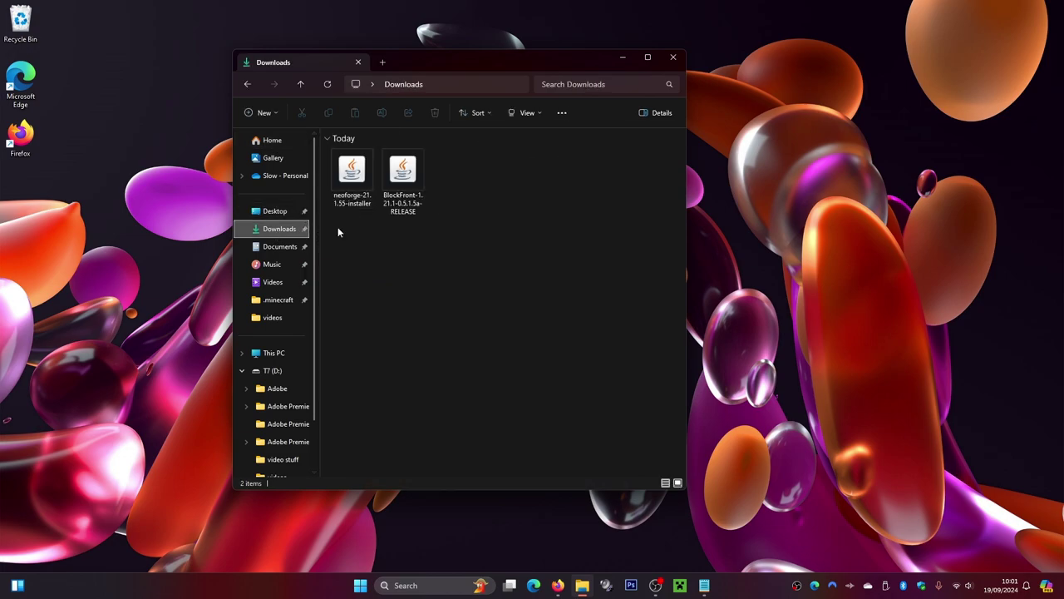
drag(339, 232, 427, 175)
click(452, 203)
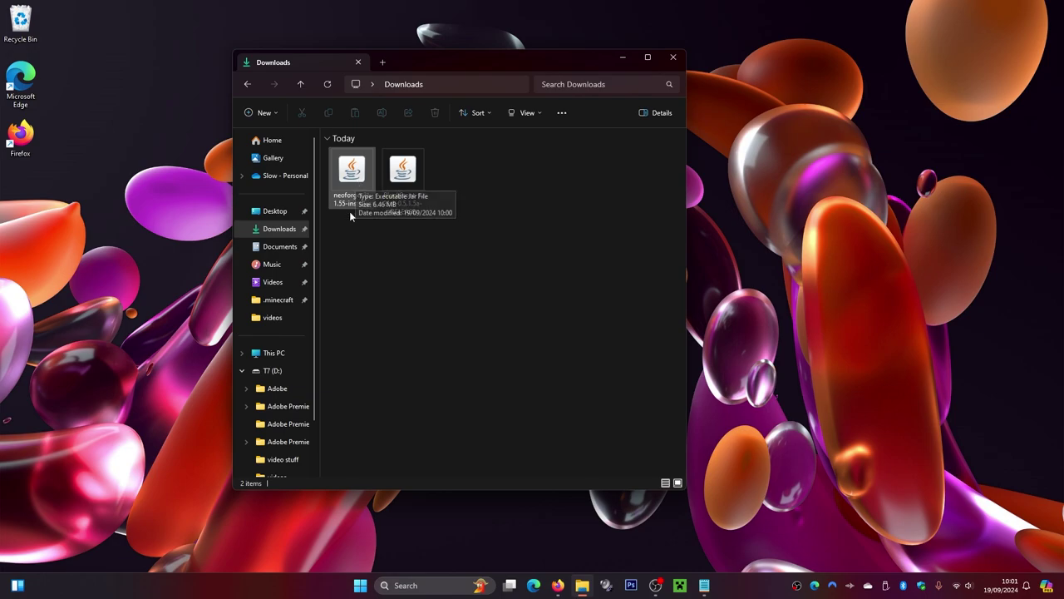
drag(351, 236, 762, 114)
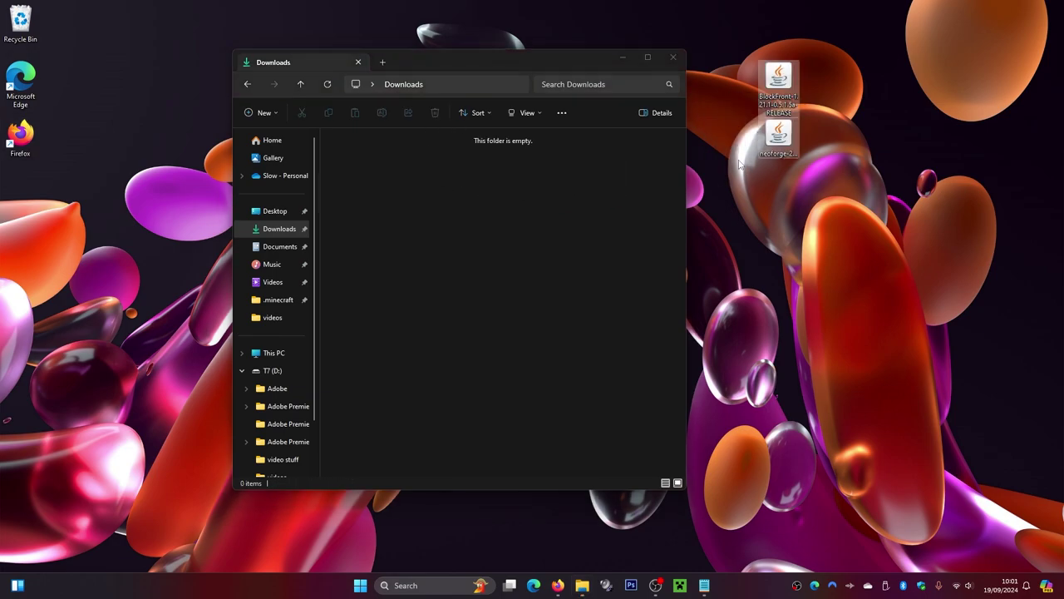
Step: Close the Downloads window and move both jar files toward the desktop centre
click(675, 58)
drag(727, 57, 563, 145)
click(465, 63)
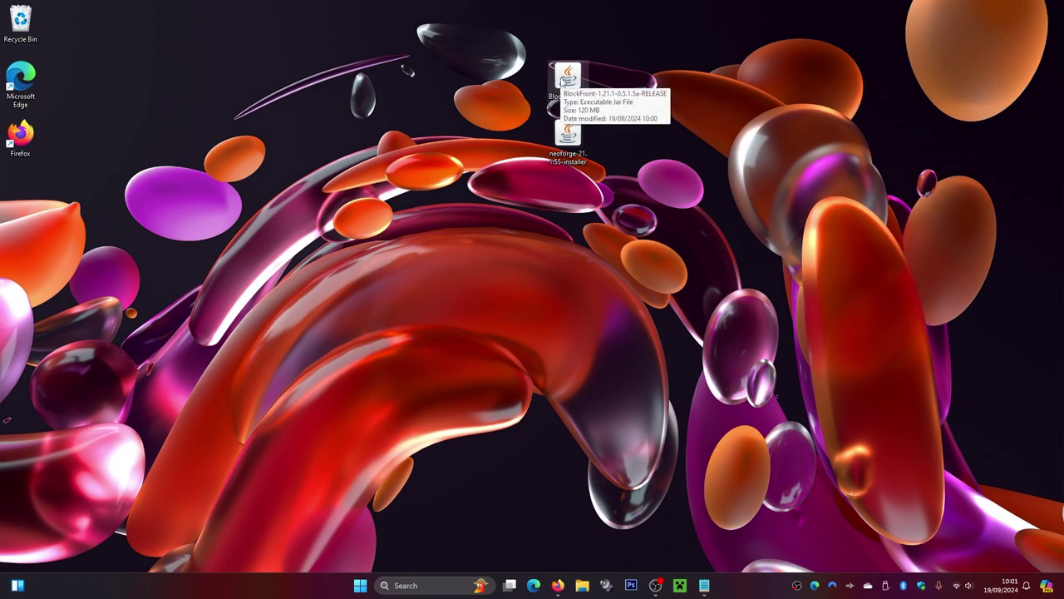
right_click(567, 86)
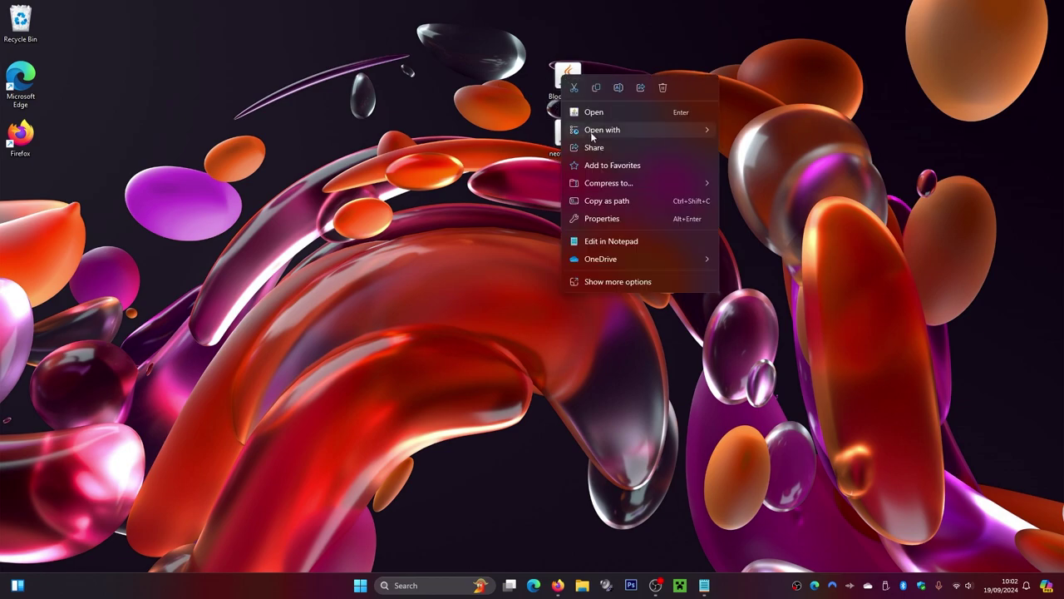
mouse_move(686, 131)
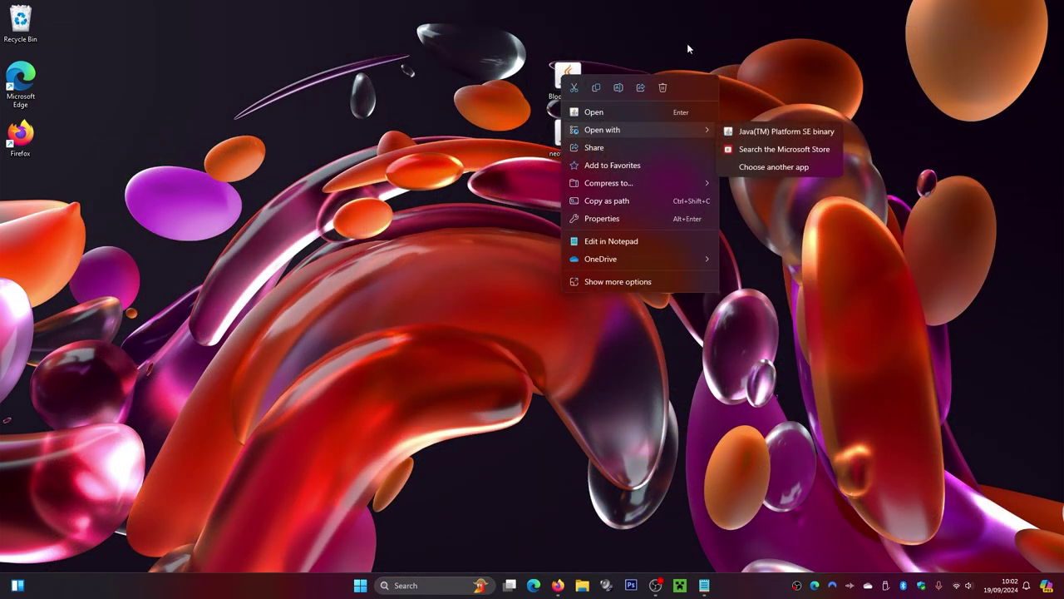
click(687, 48)
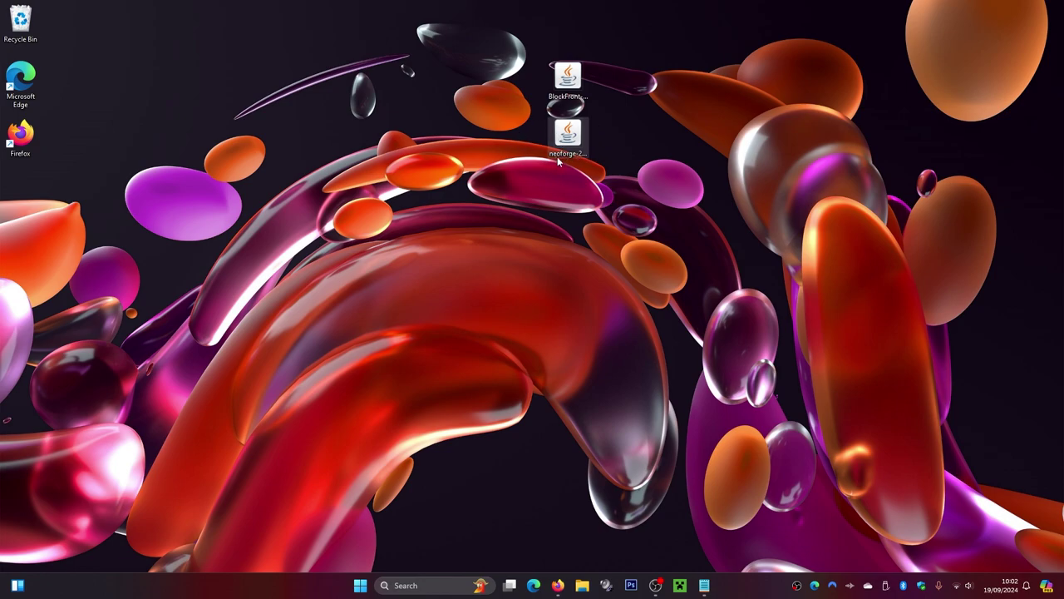
Step: Install the NeoForge 21.1.55 client with the installer and confirm Installation Complete
drag(565, 153, 566, 218)
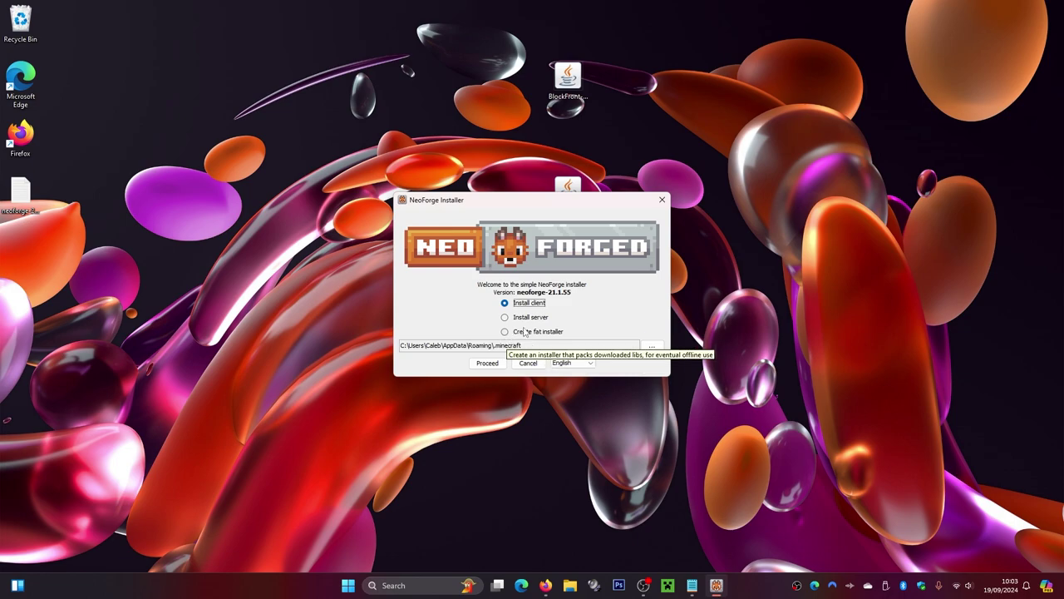
click(486, 365)
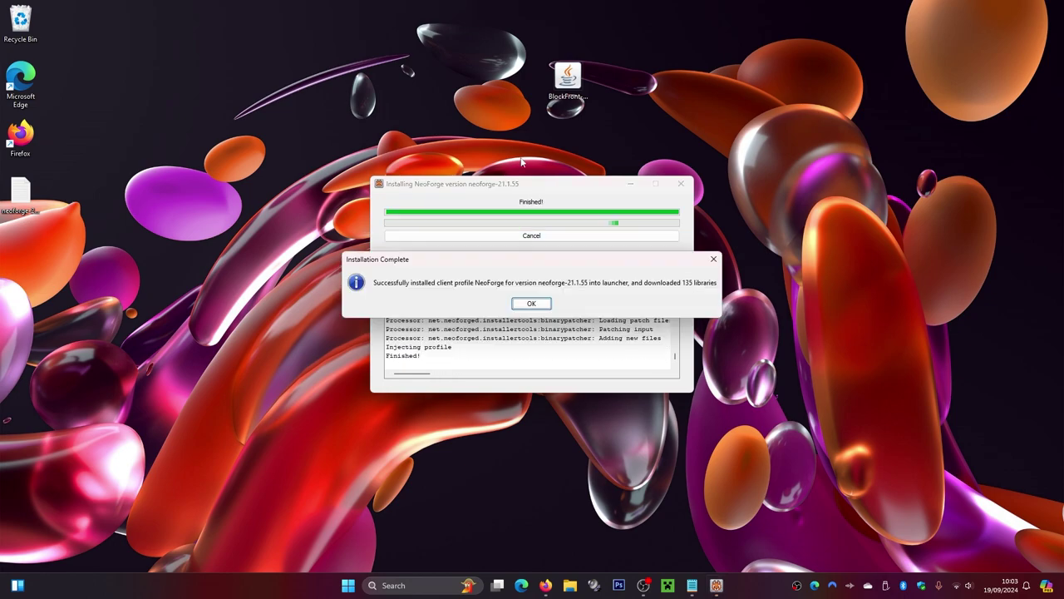
click(536, 304)
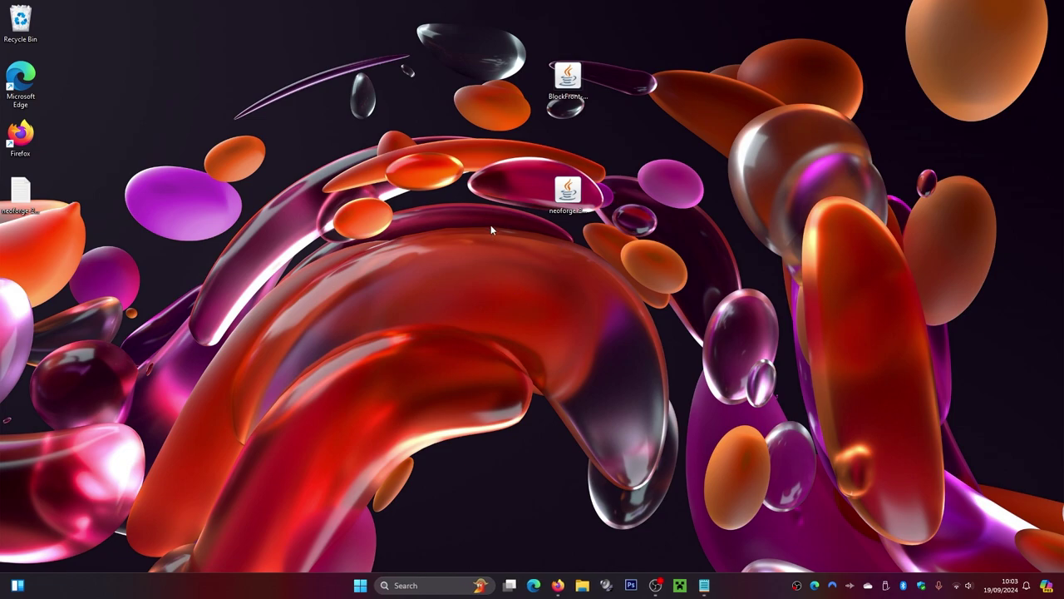
Step: Delete the NeoForge installer file and return the leftover neoforge file to the left column
drag(504, 150, 636, 229)
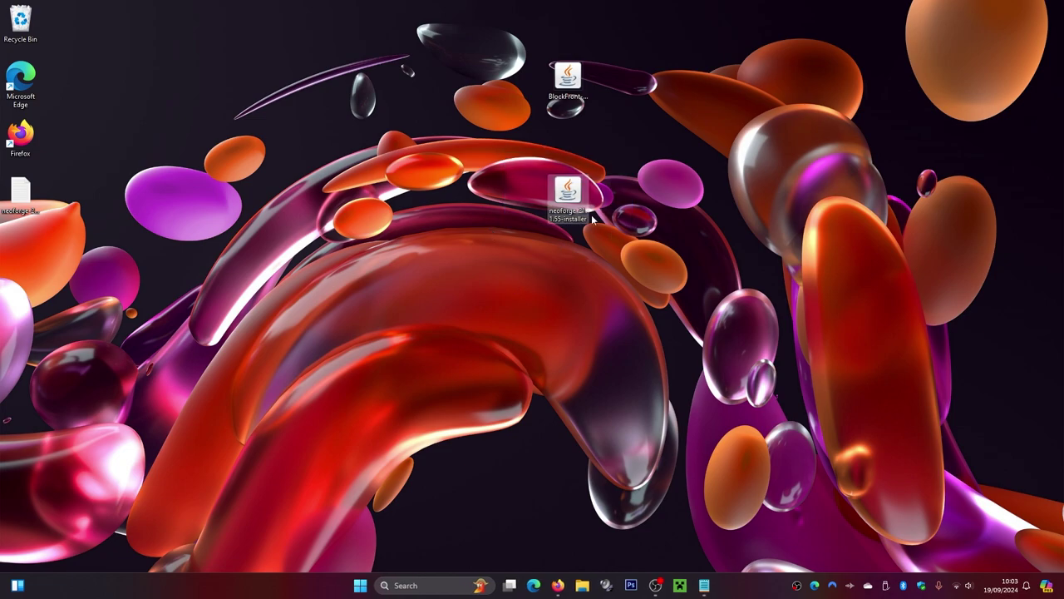
key(Delete)
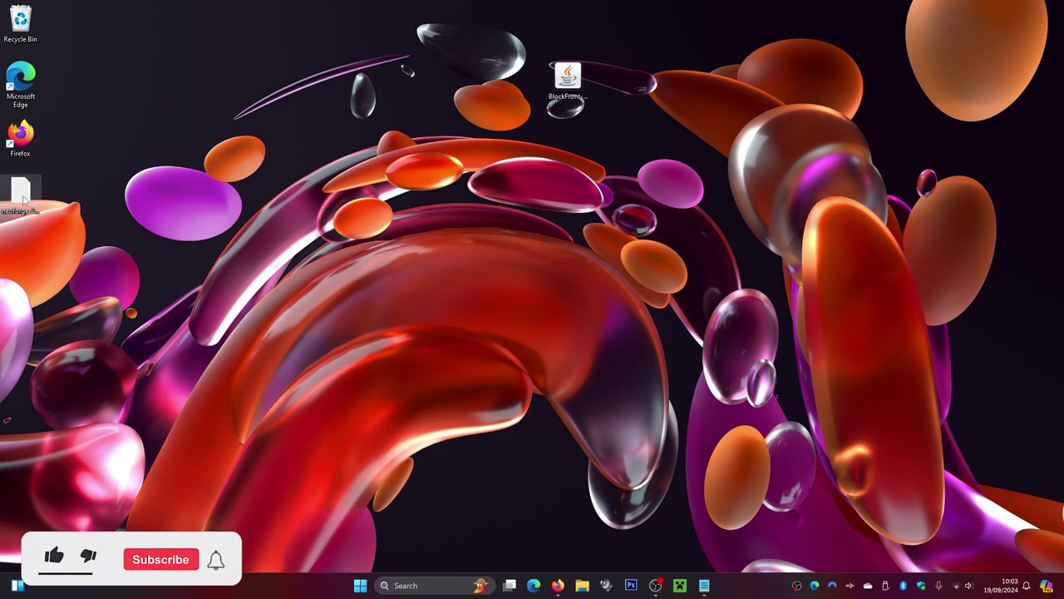
drag(23, 197, 493, 214)
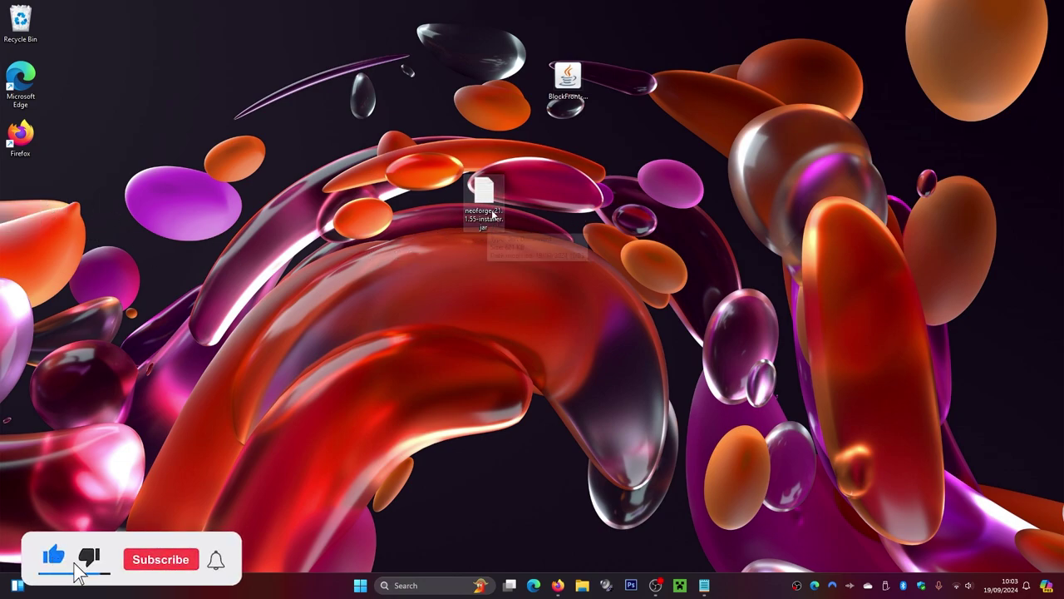
drag(425, 158, 527, 243)
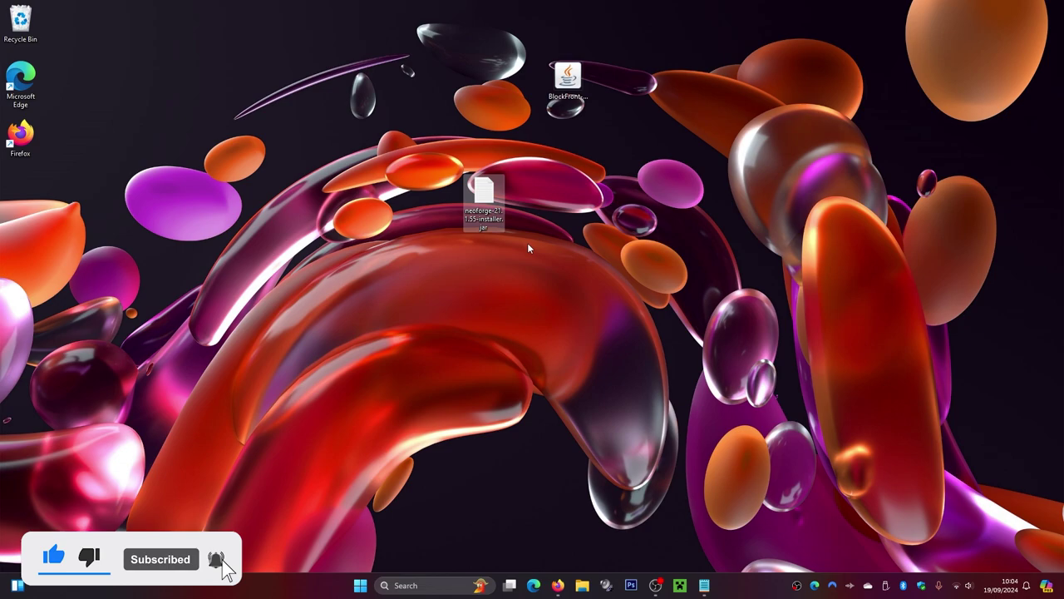
drag(484, 200, 25, 204)
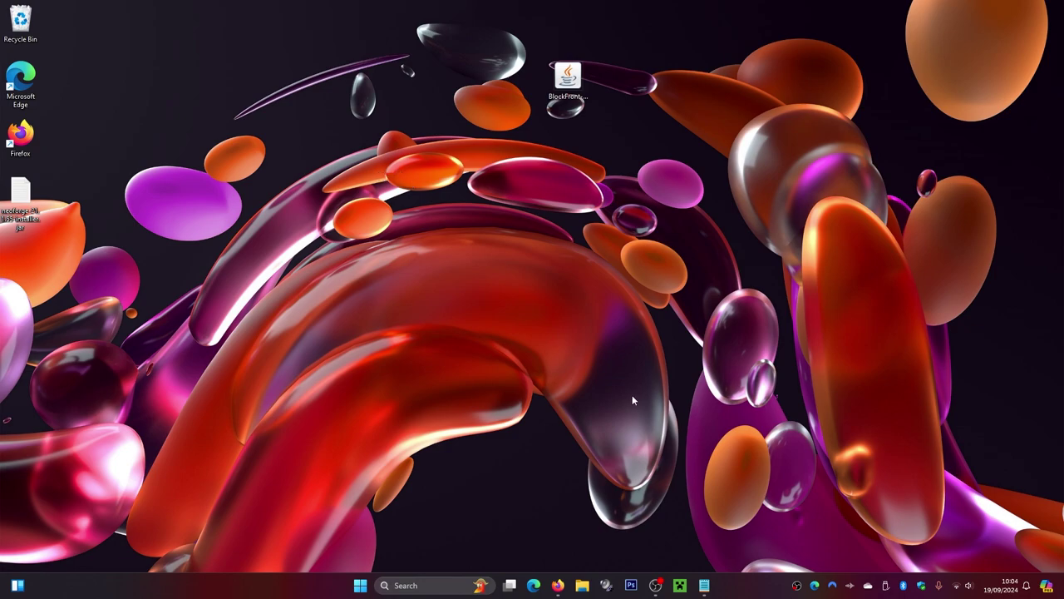
Step: Open Minecraft Launcher, select the NeoForge installation beside Play, and go to Installations
click(679, 585)
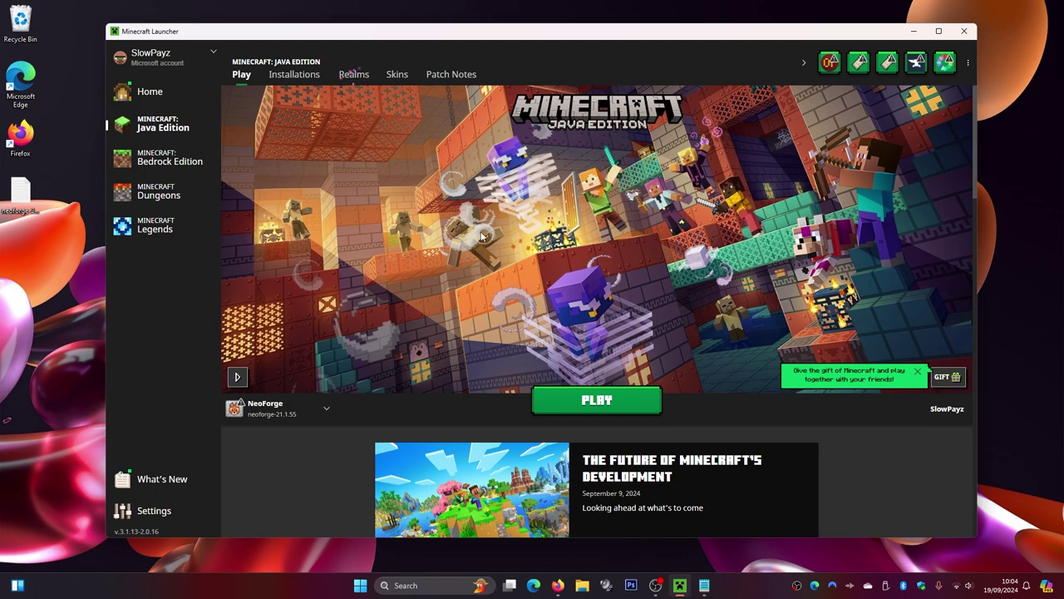
mouse_move(259, 409)
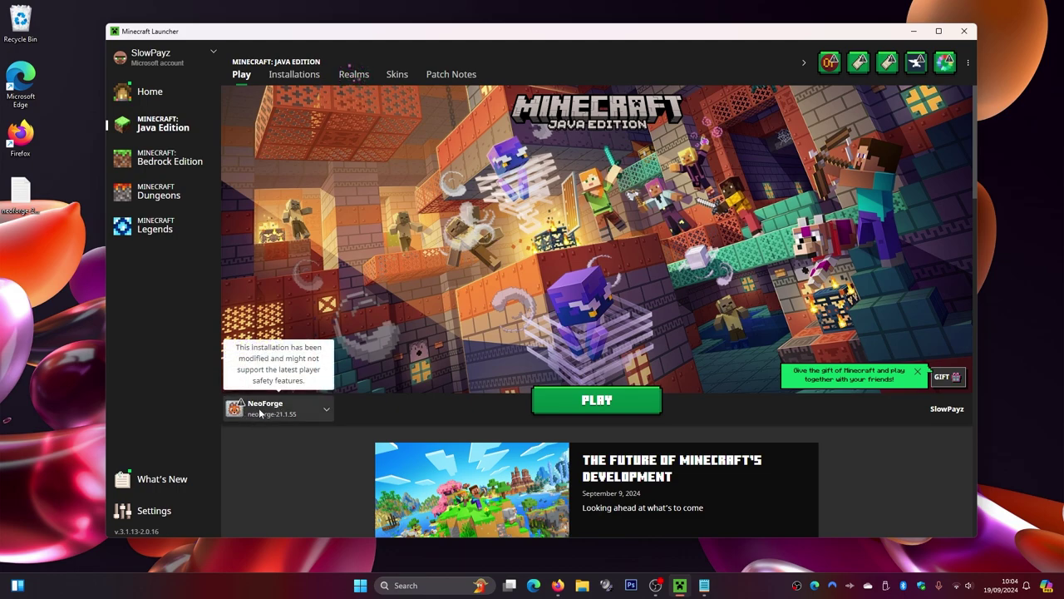
click(326, 409)
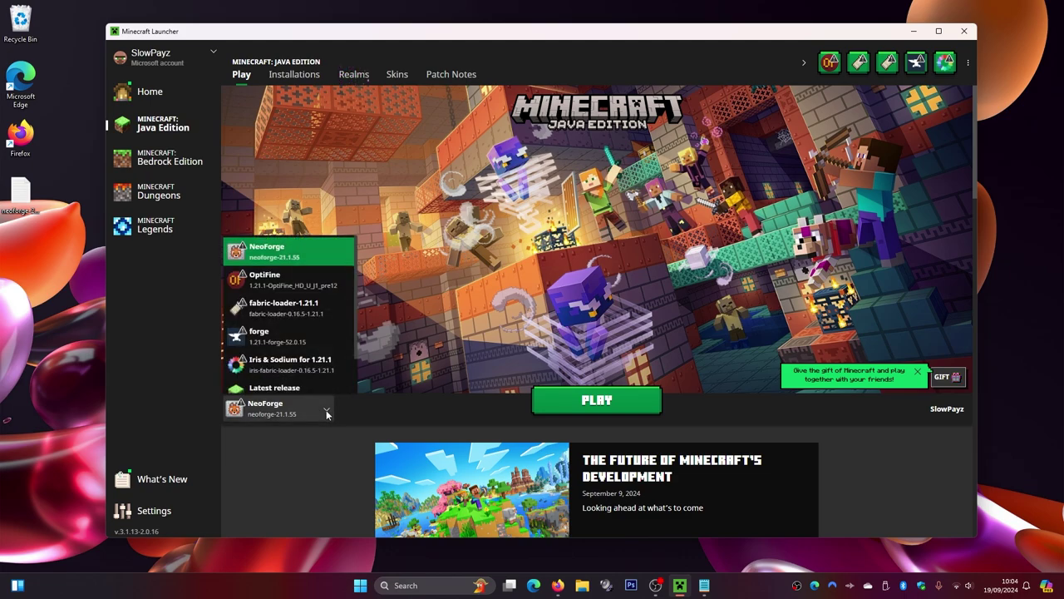
click(272, 256)
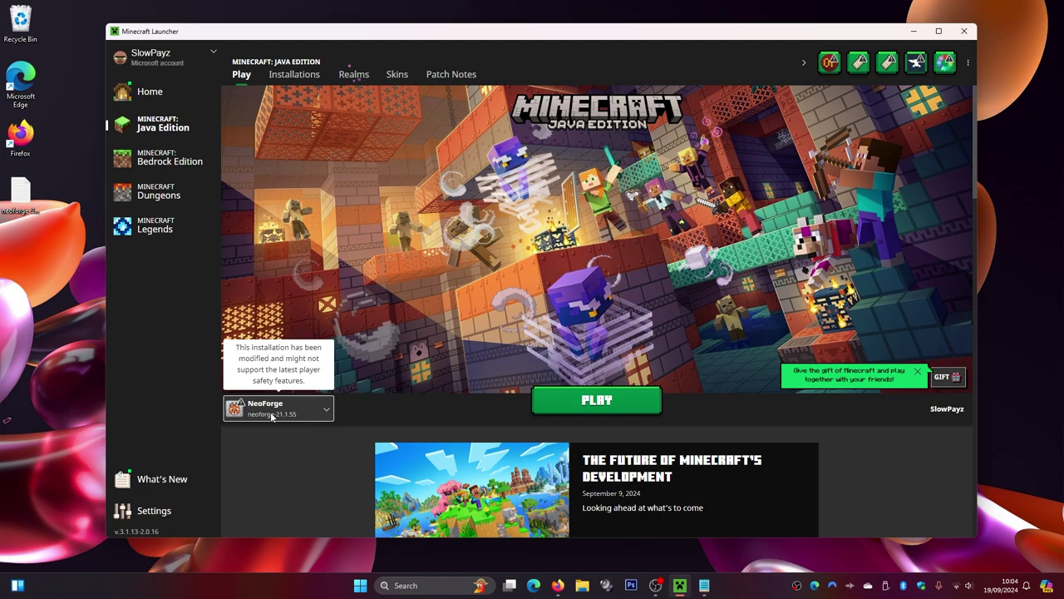
click(291, 76)
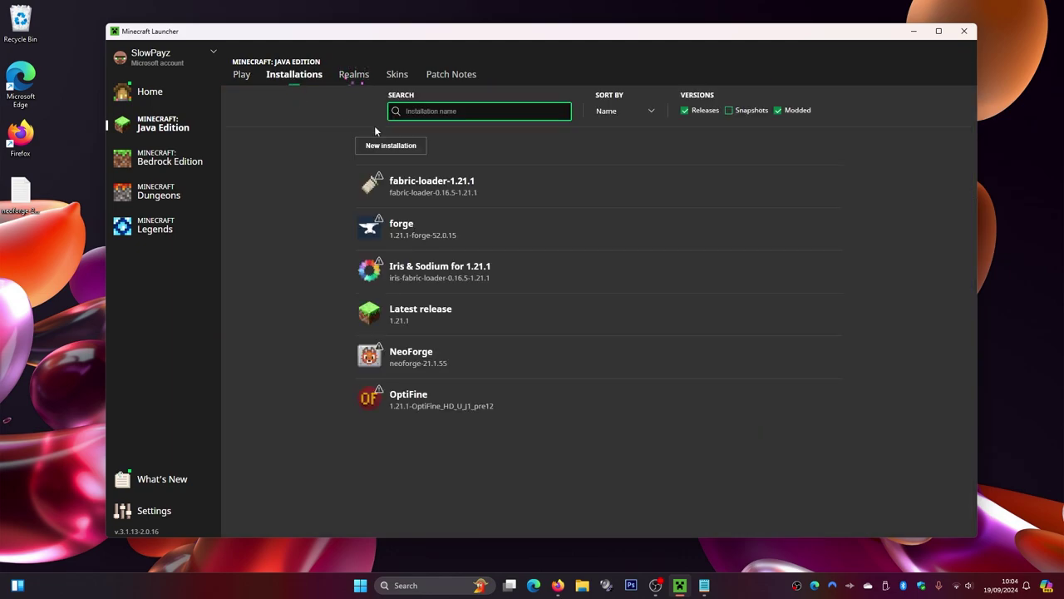
Step: Toggle the Modded filter off and back on, then start a new installation
click(777, 110)
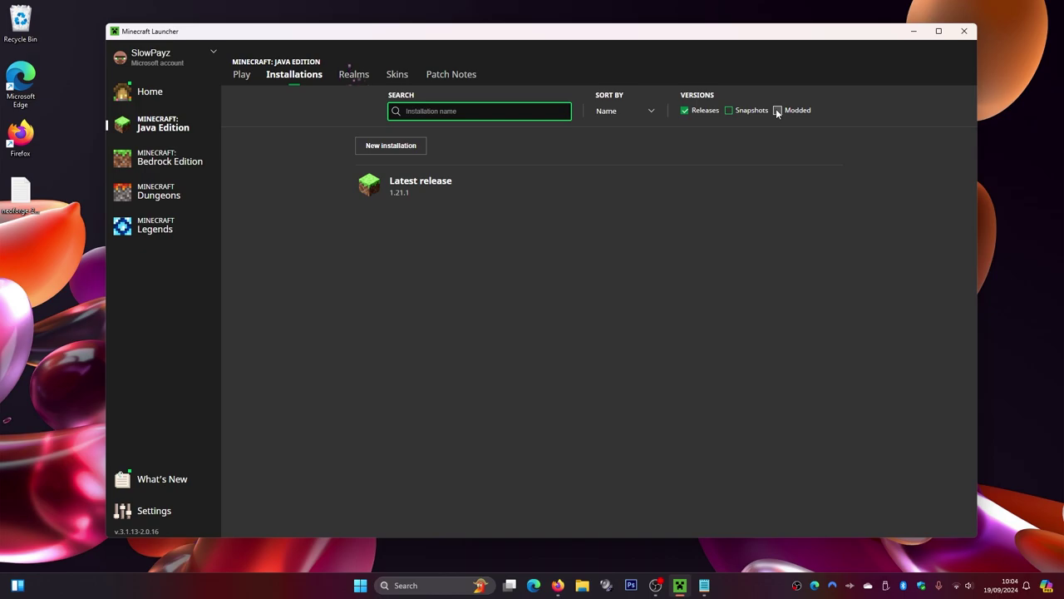
click(777, 111)
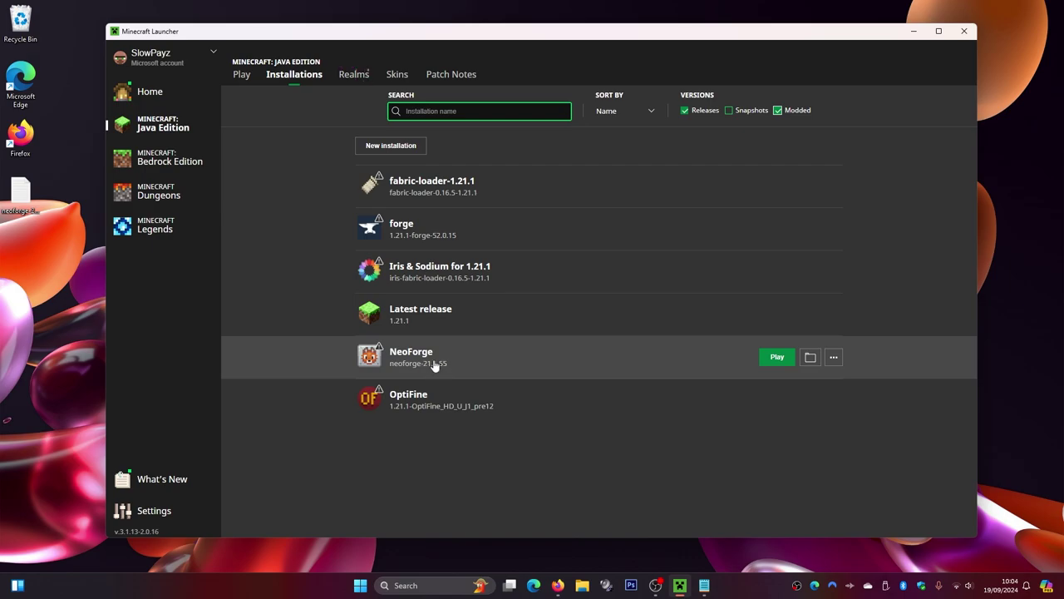
click(379, 148)
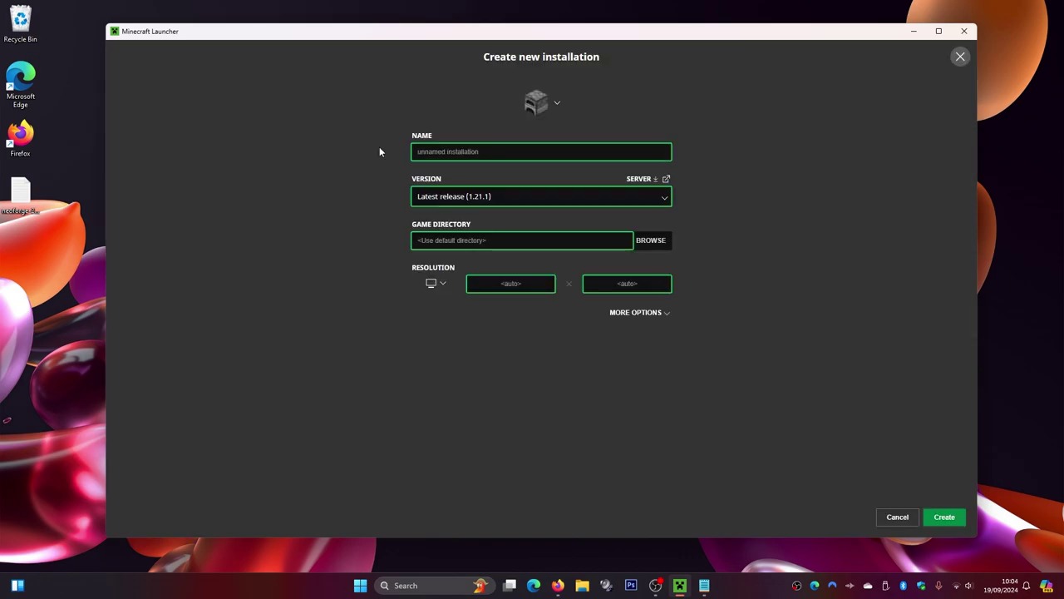
Step: Set the new installation's version to neoforge-21.1.55 and expand MORE OPTIONS to the JVM Arguments field
click(441, 196)
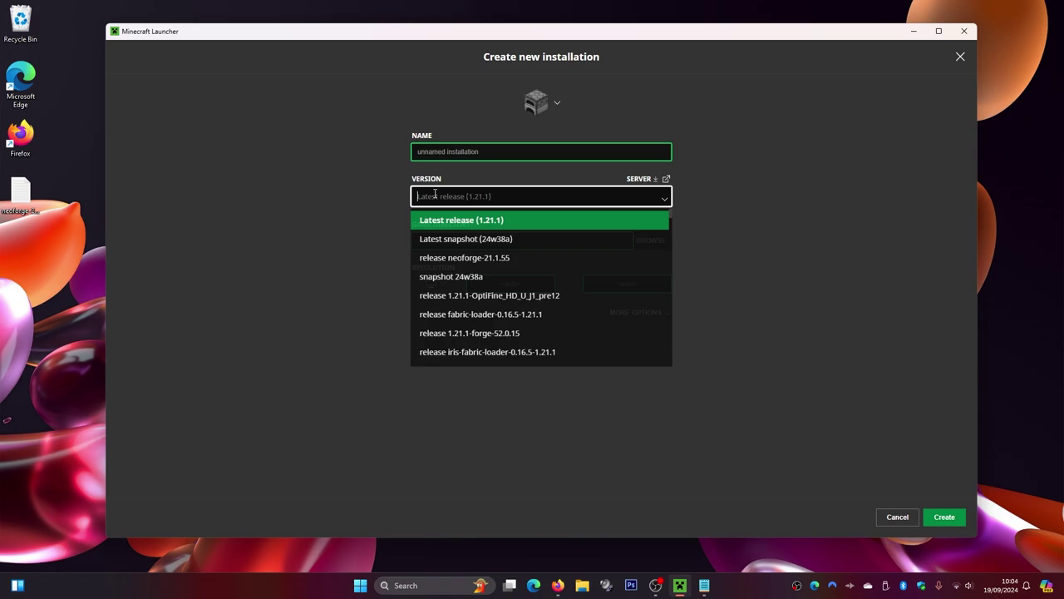
click(470, 263)
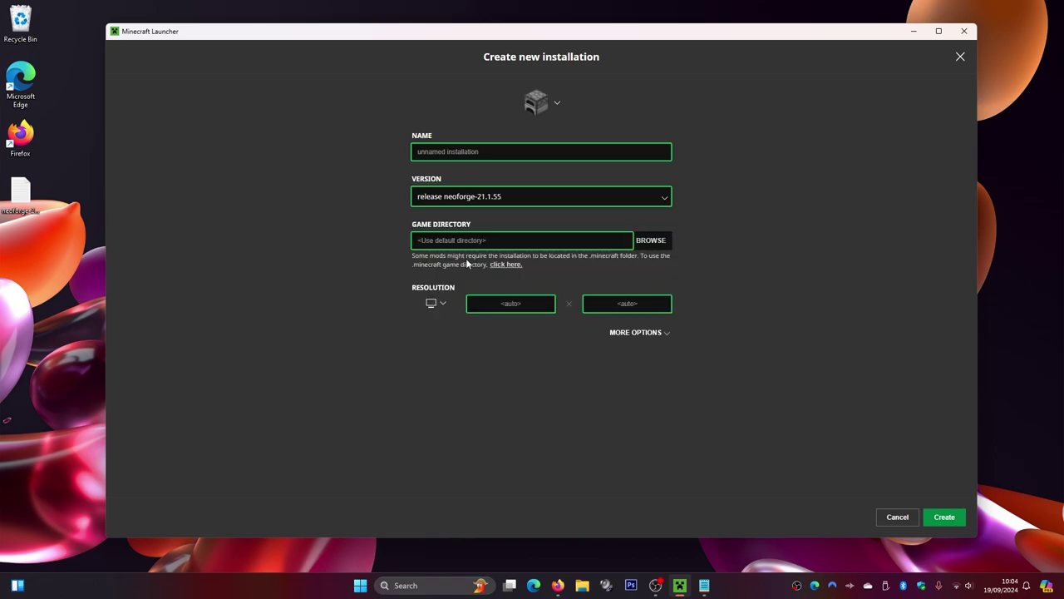
click(447, 150)
click(536, 103)
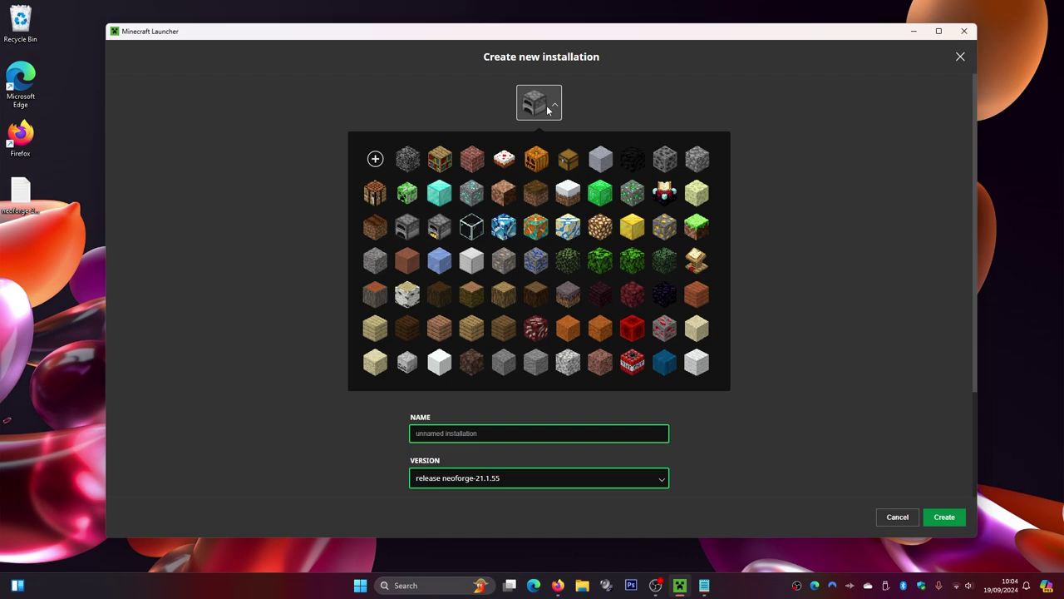
click(536, 102)
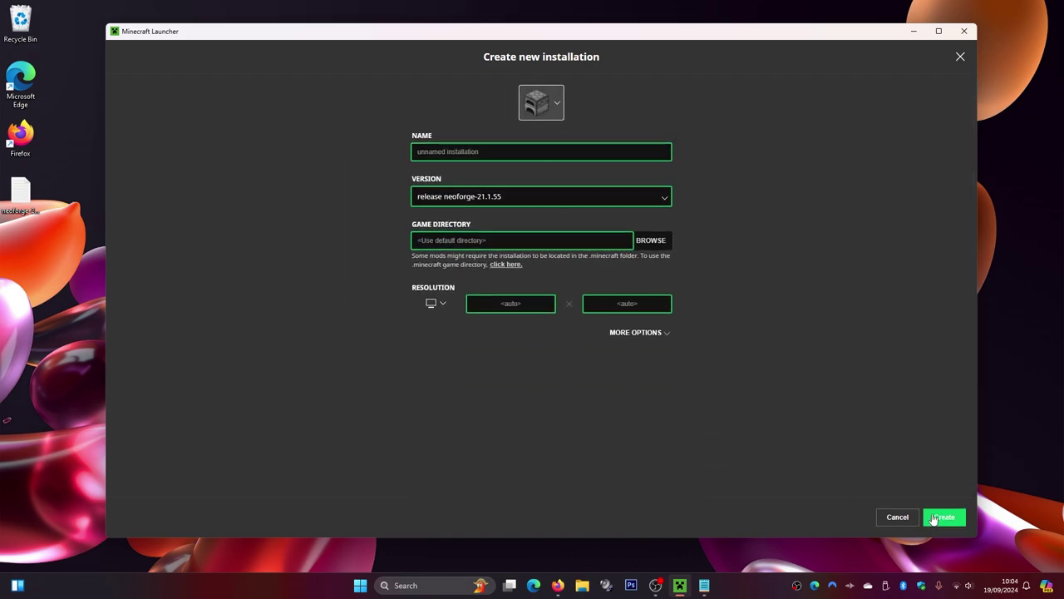
click(632, 333)
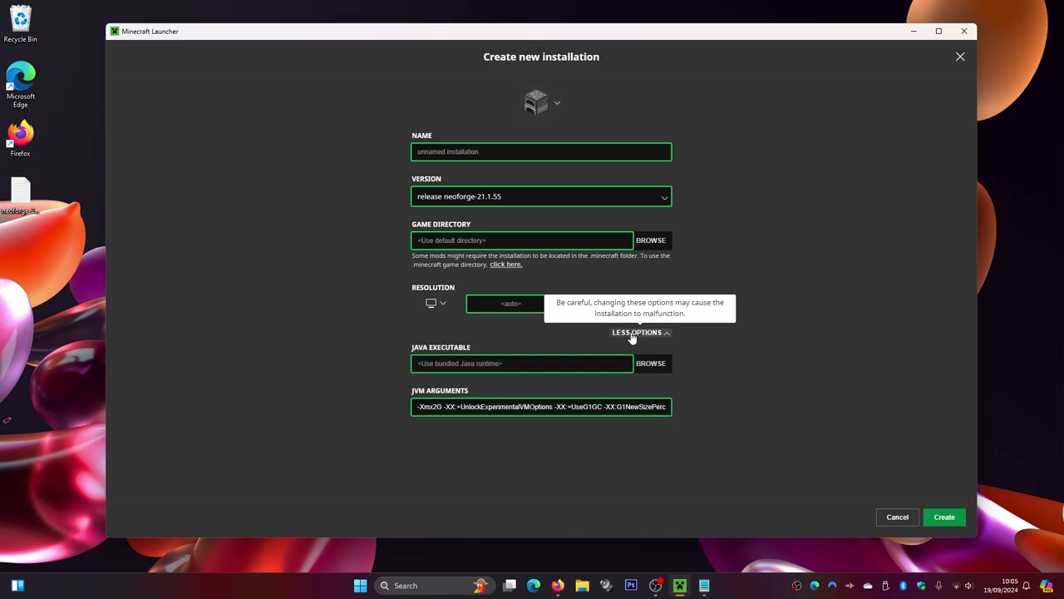
click(433, 406)
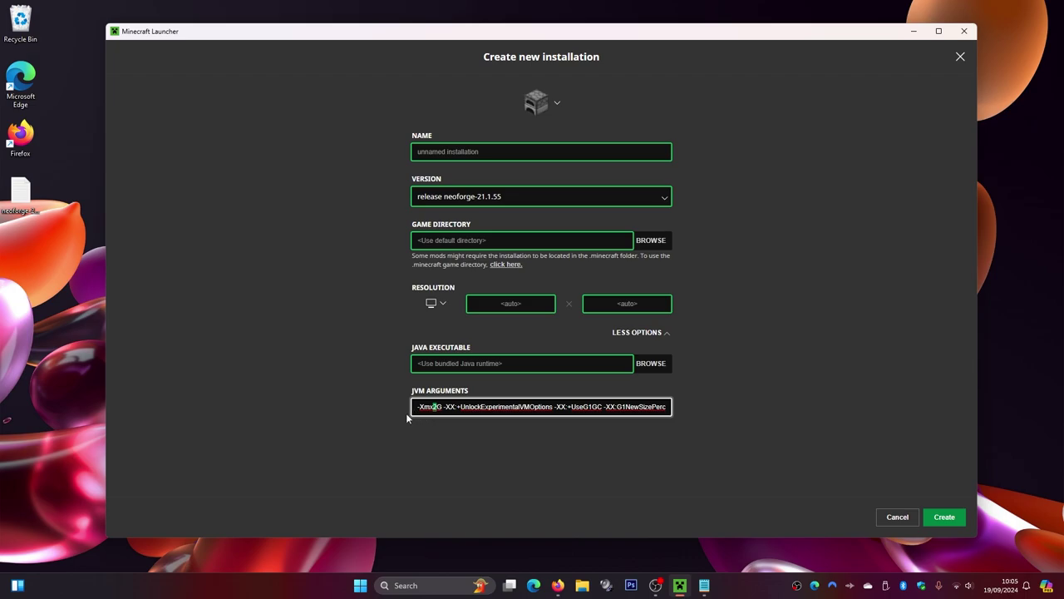
click(359, 586)
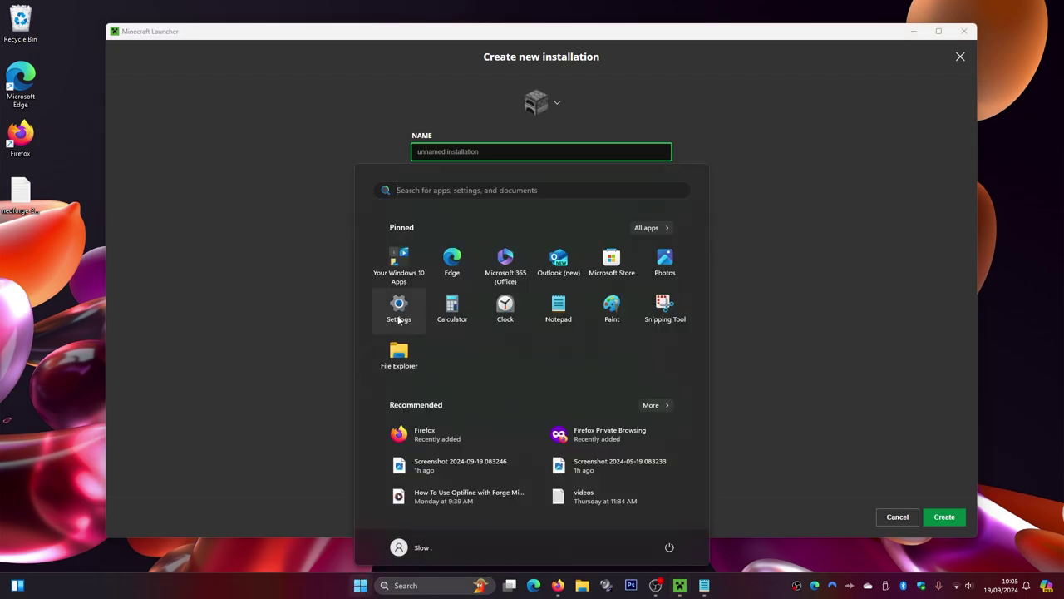
click(399, 309)
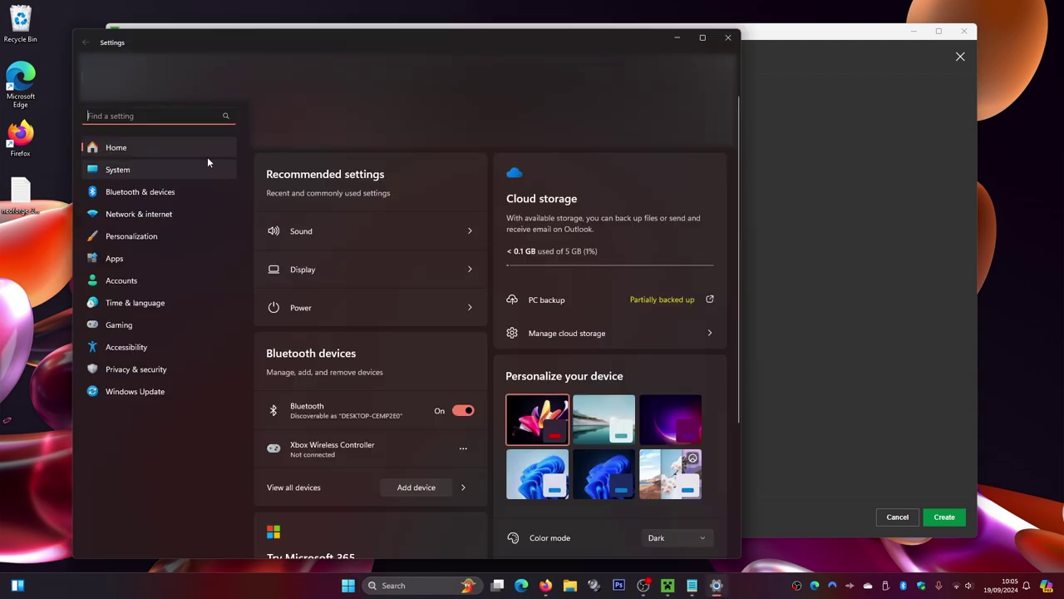
click(123, 173)
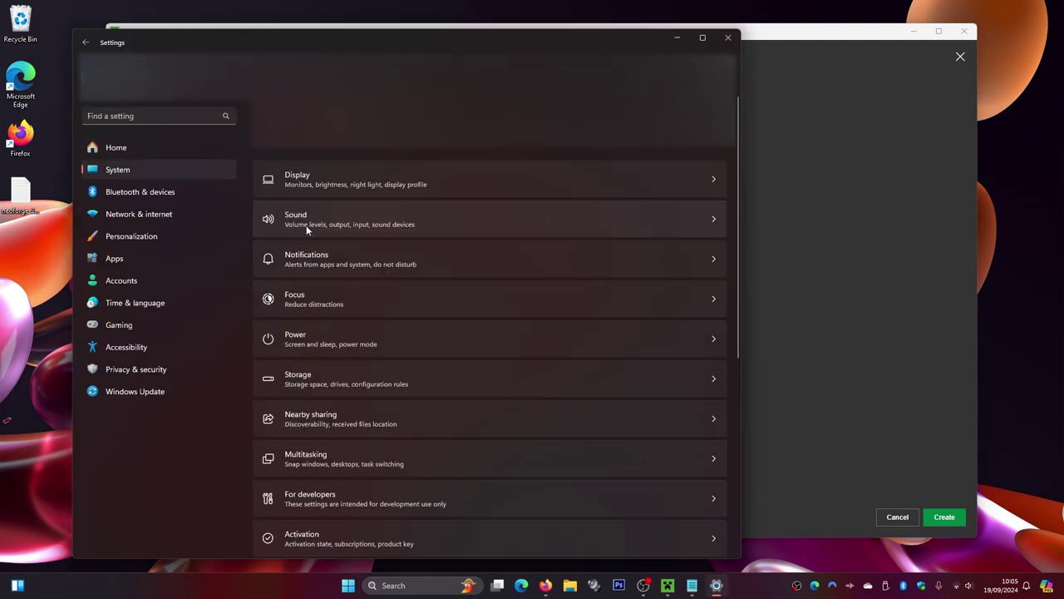
scroll(358, 200, down, 5)
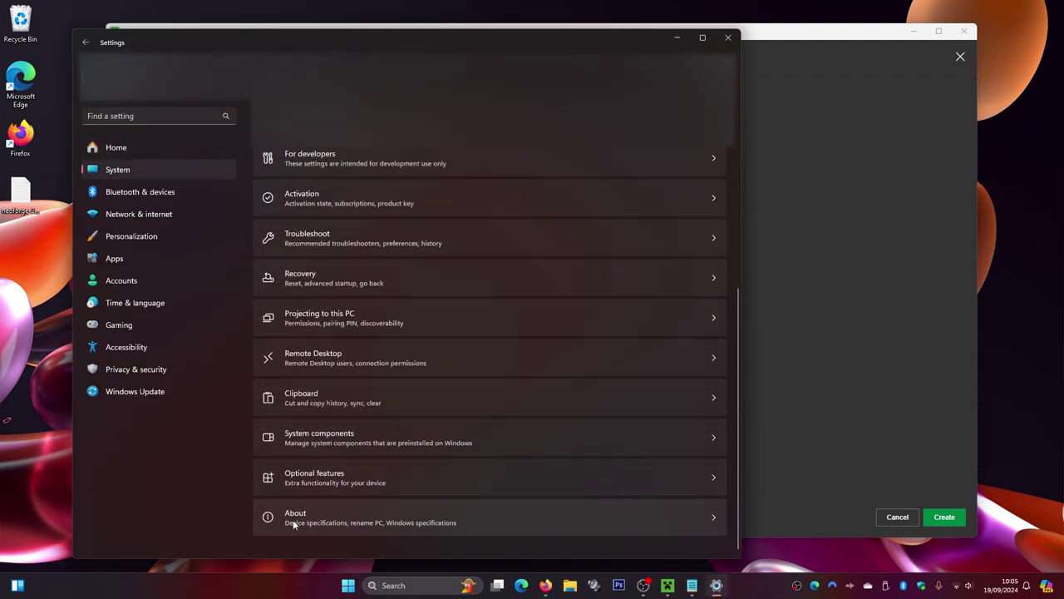
click(312, 520)
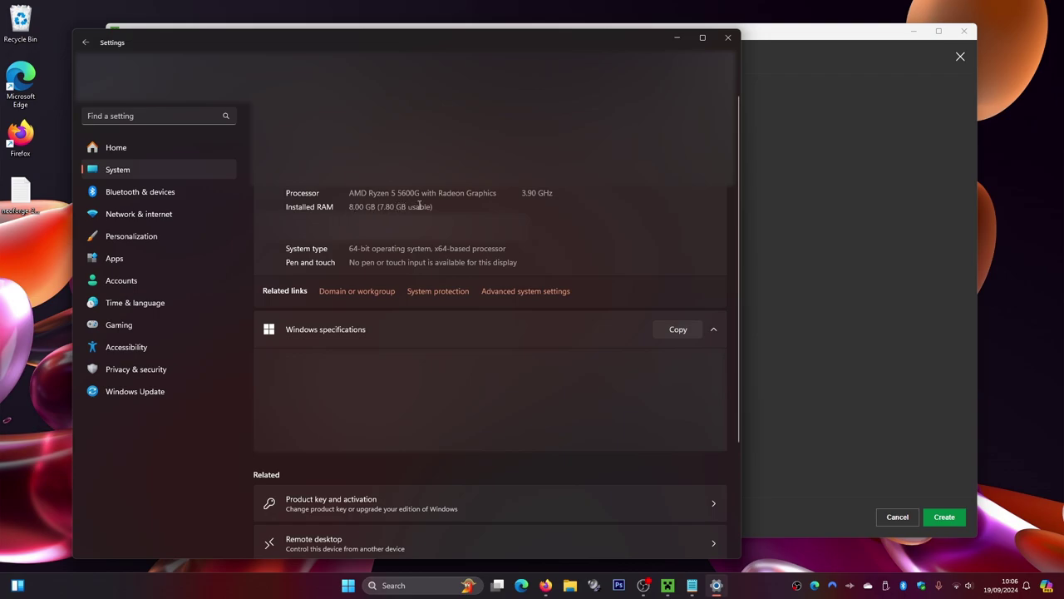
click(728, 37)
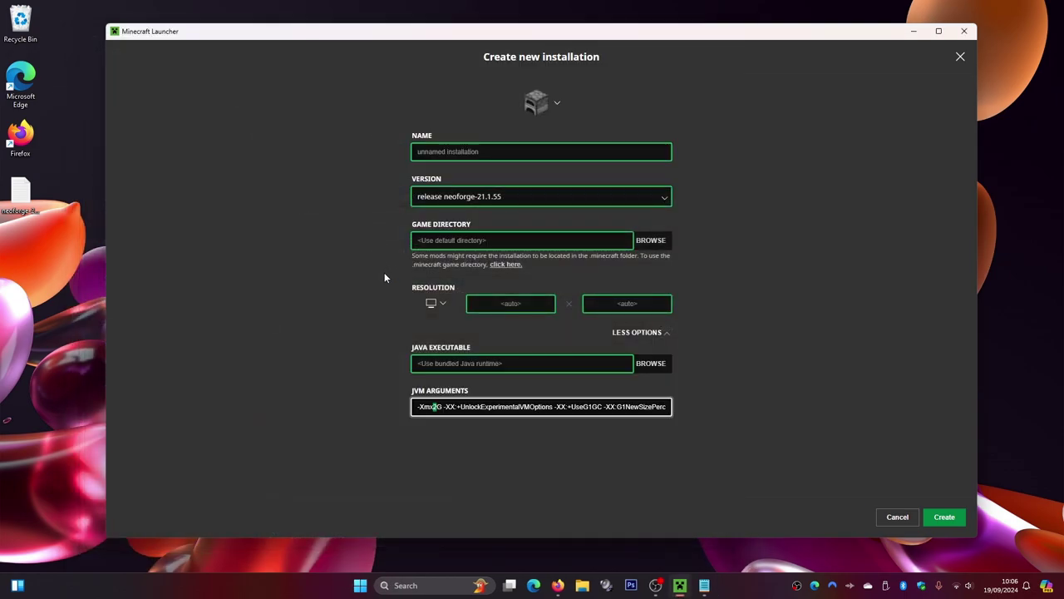
Step: Change -Xmx2G to -Xmx4G in JVM Arguments, after trying 8 and resetting the defaults
click(433, 408)
drag(432, 408, 436, 409)
text(4)
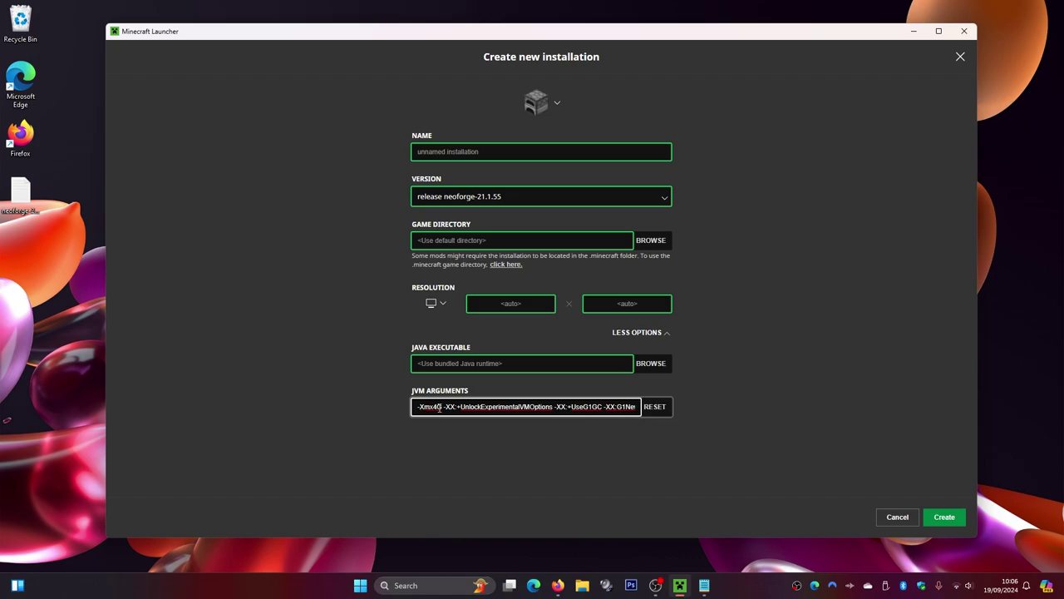
drag(439, 407, 434, 408)
text(8)
click(443, 432)
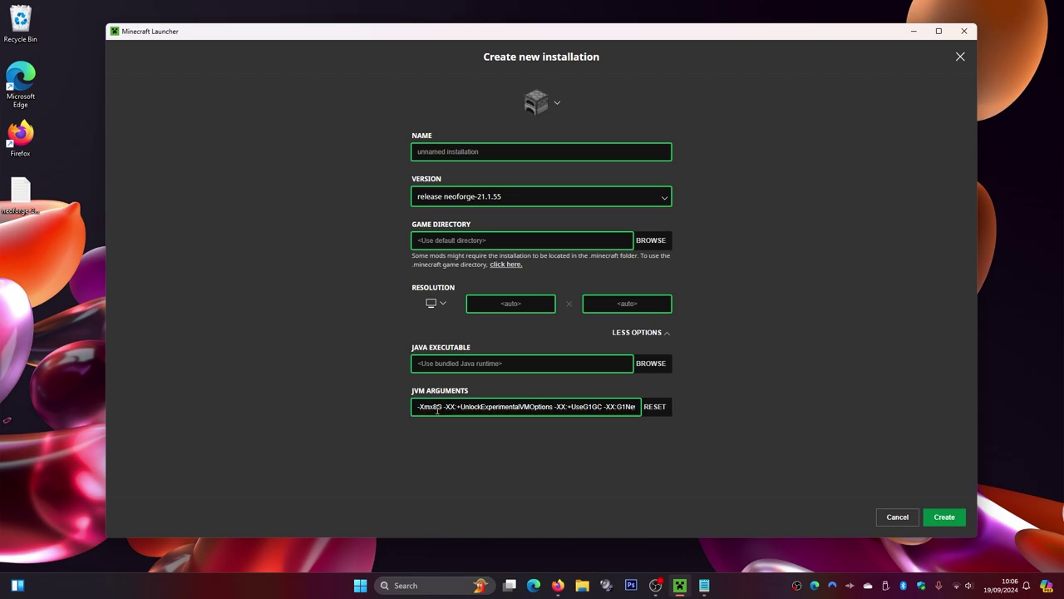
click(434, 407)
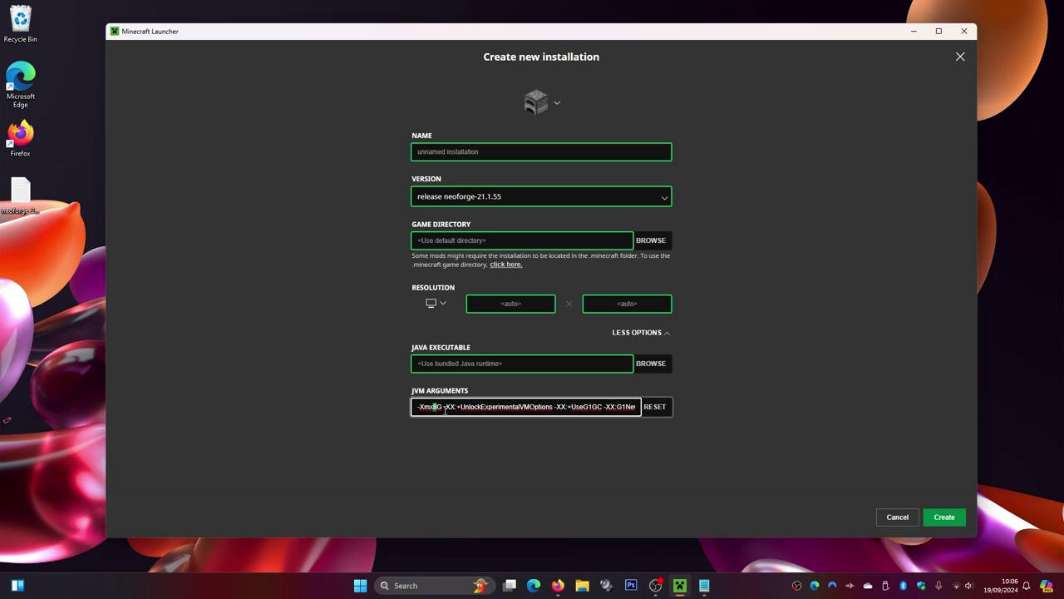
click(440, 439)
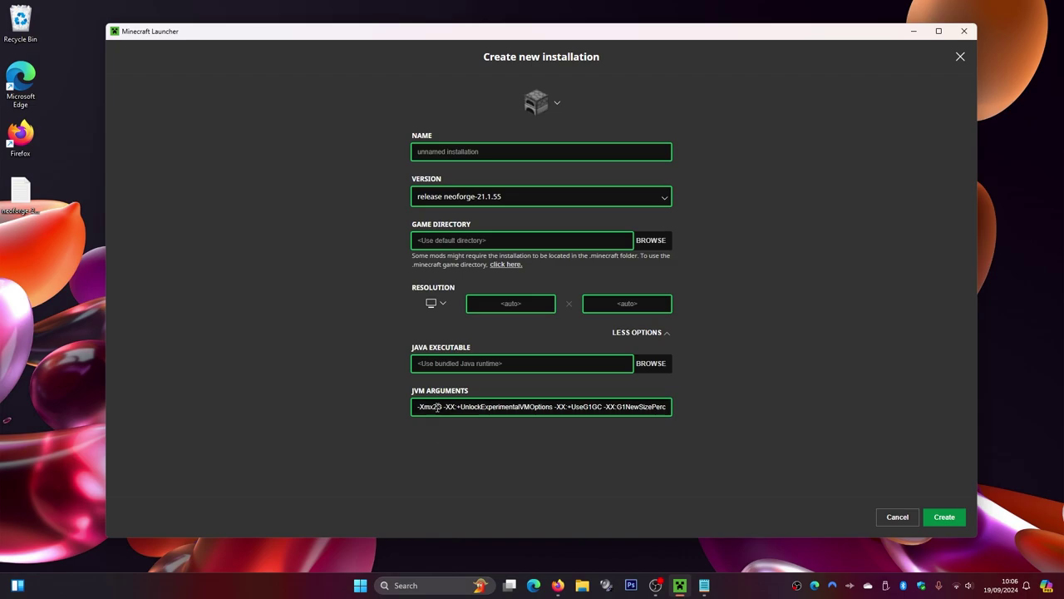
click(434, 407)
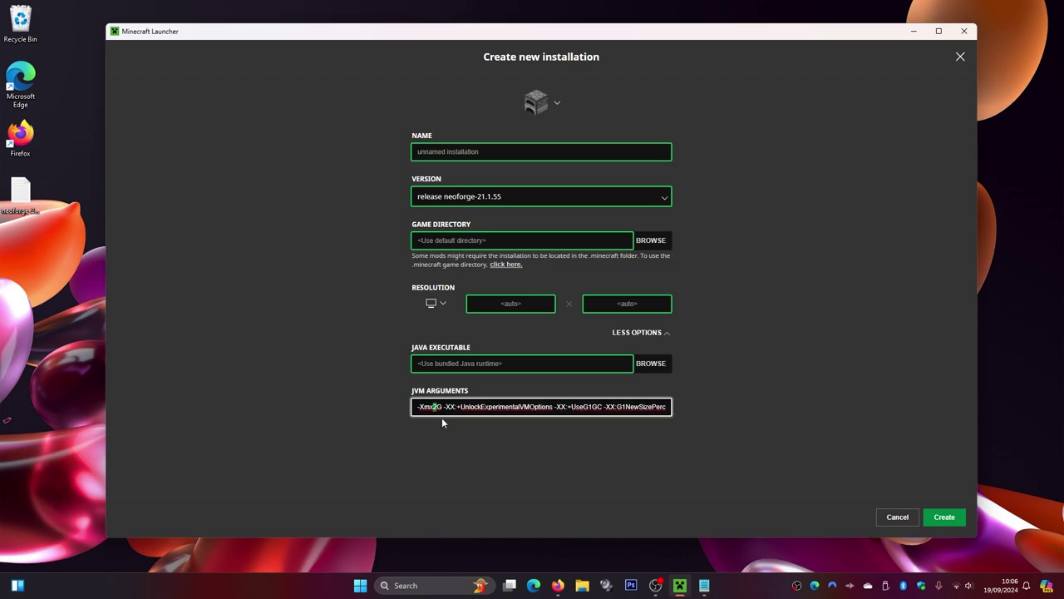
text(4)
Step: Discard the new installation form and open the existing NeoForge installation for editing
click(960, 57)
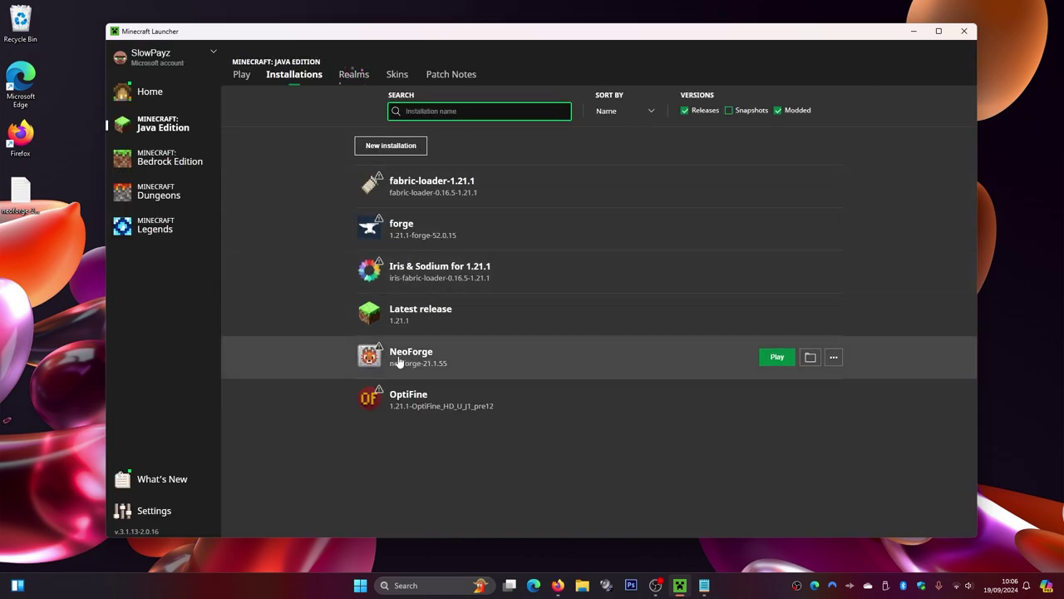
click(834, 357)
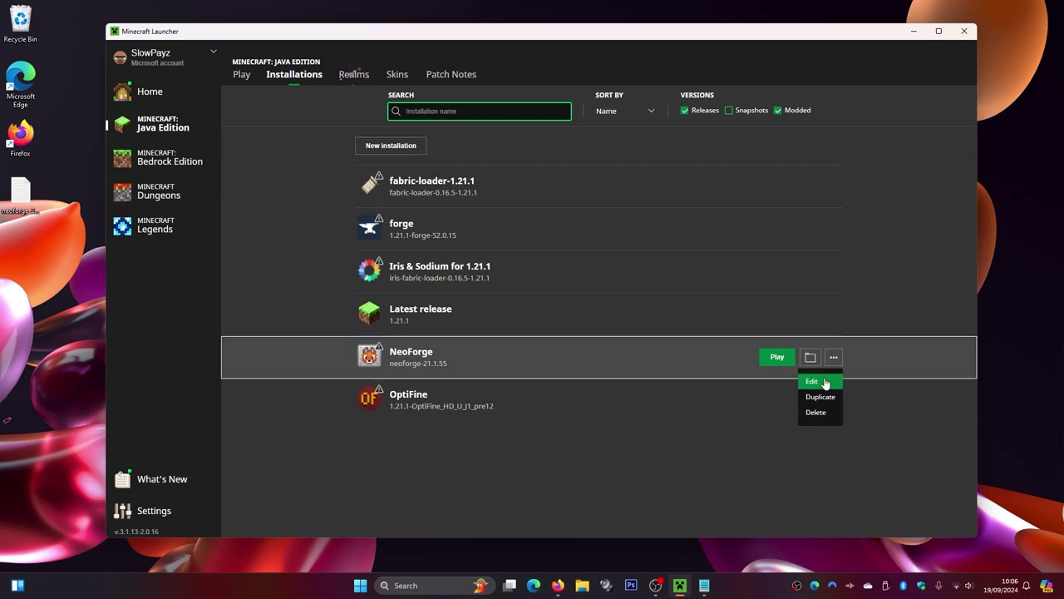
click(819, 384)
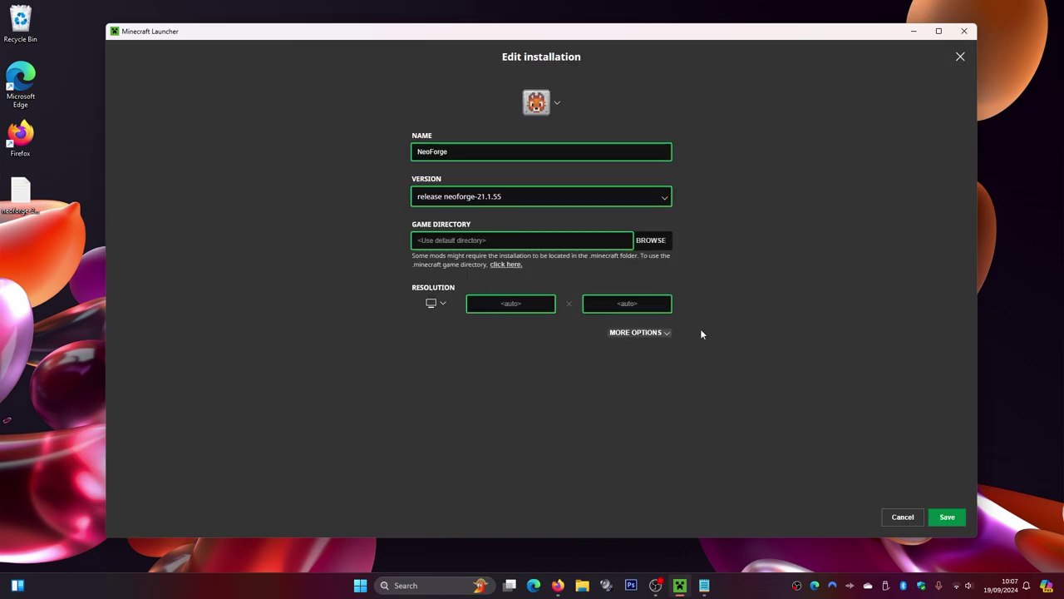
Step: Change its JVM memory argument from -Xmx2G to -Xmx4G and save
click(636, 334)
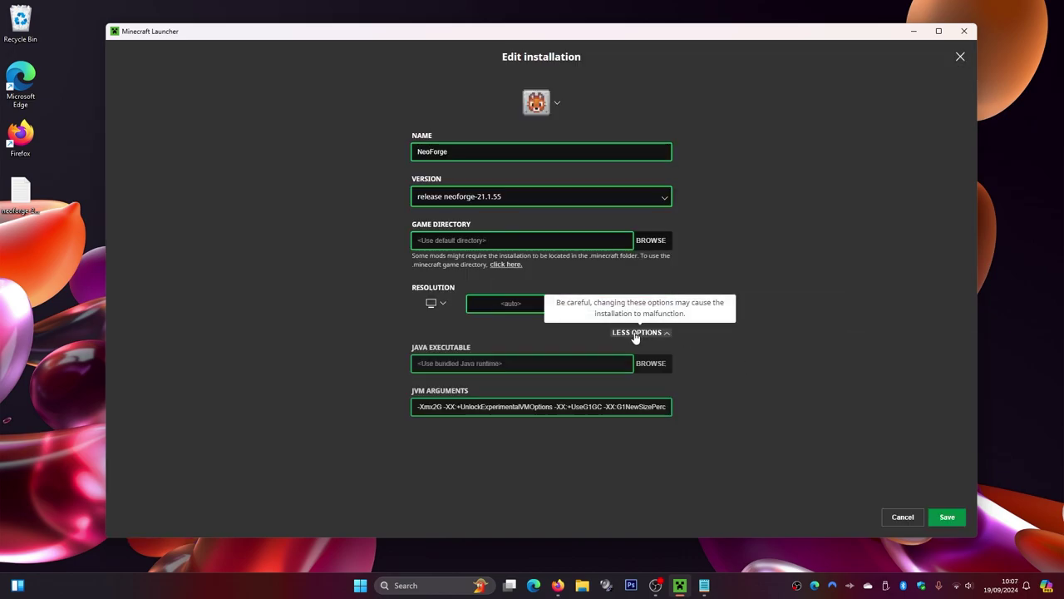
click(434, 406)
key(BackSpace)
text(4)
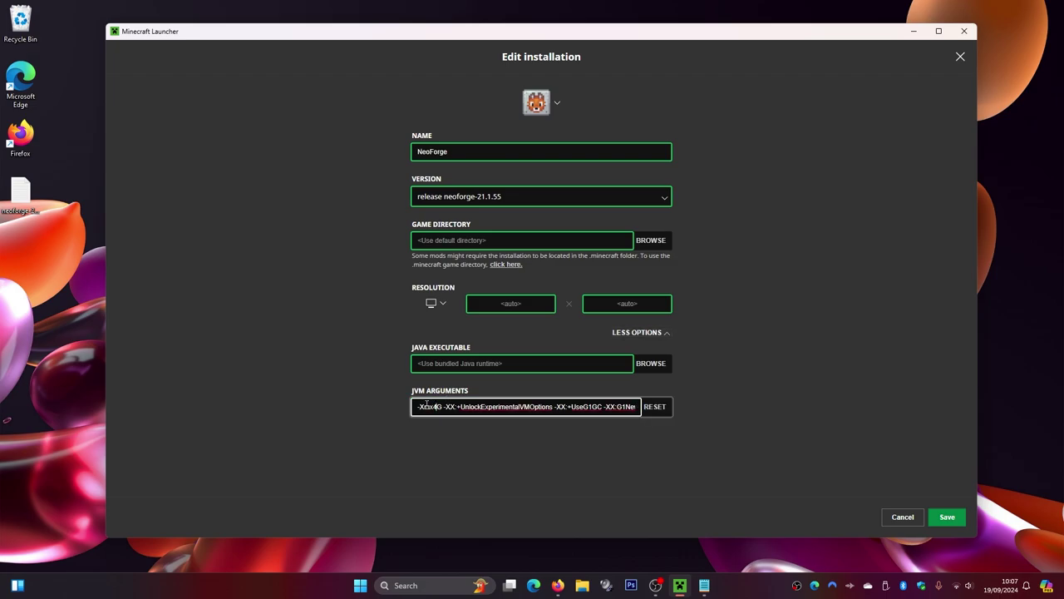
click(947, 517)
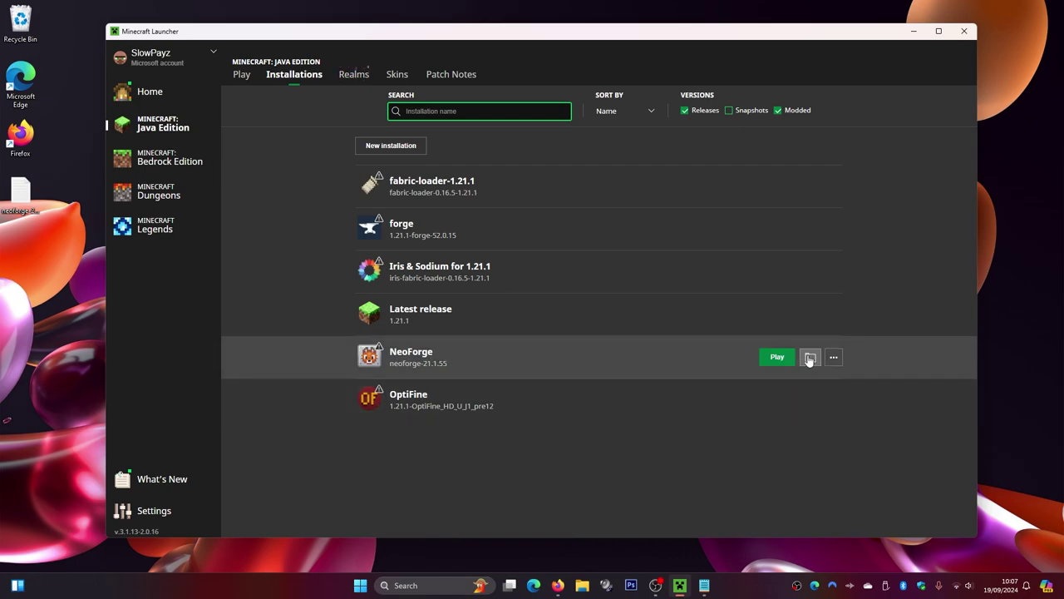
Step: Open the NeoForge game folder and delete the existing mods folder
click(810, 357)
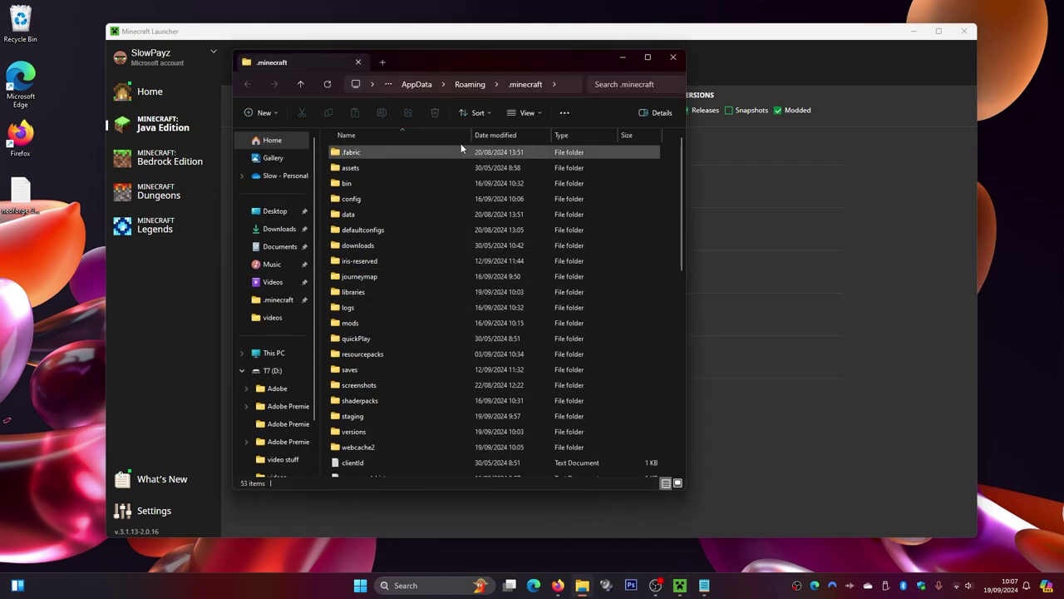
click(356, 326)
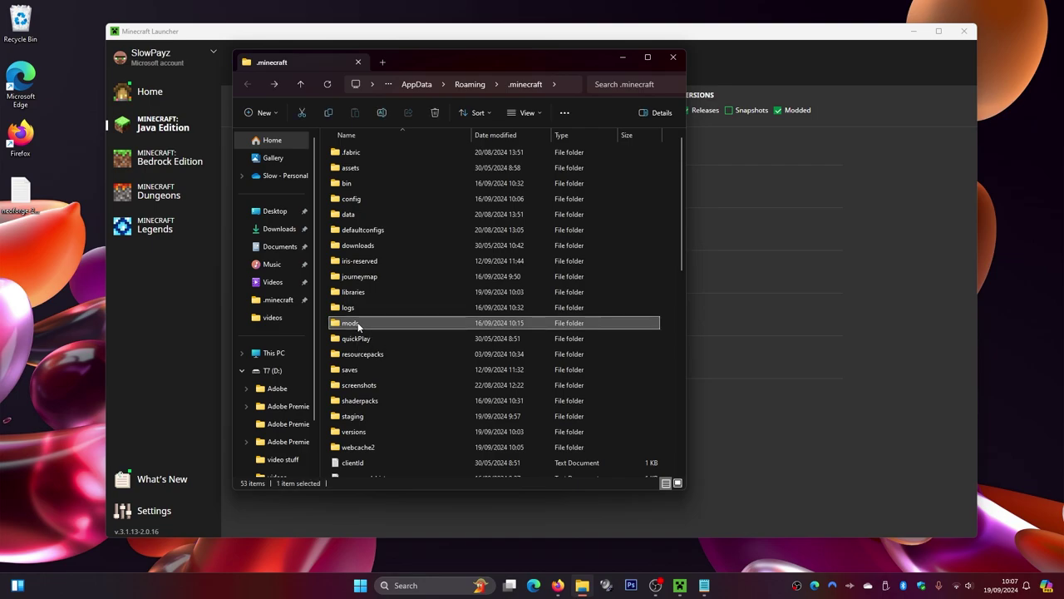
key(Delete)
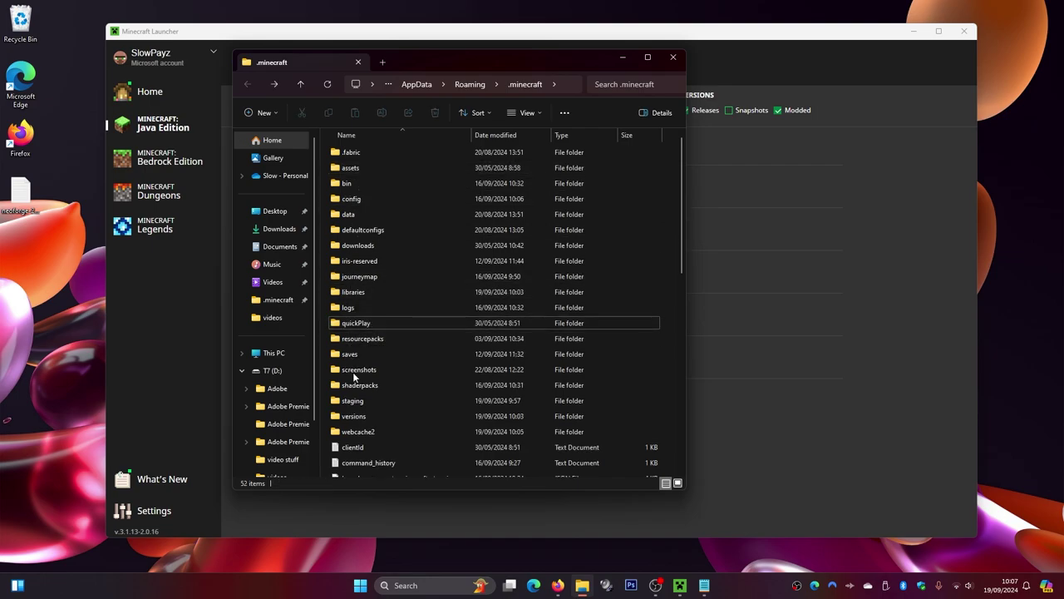
Step: Create a new folder named 'mods' in .minecraft and open it
right_click(665, 297)
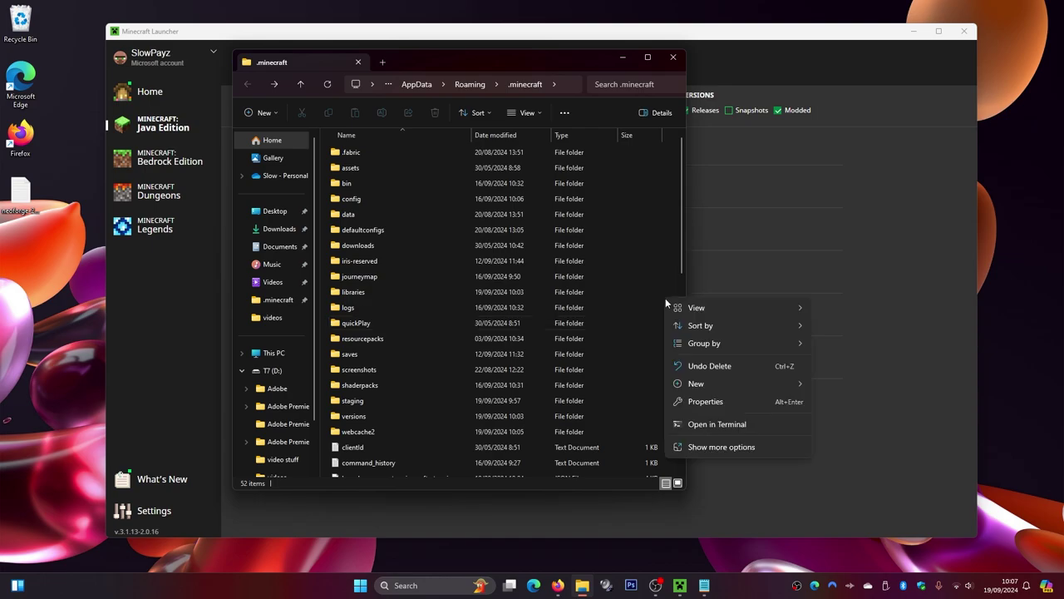
mouse_move(695, 386)
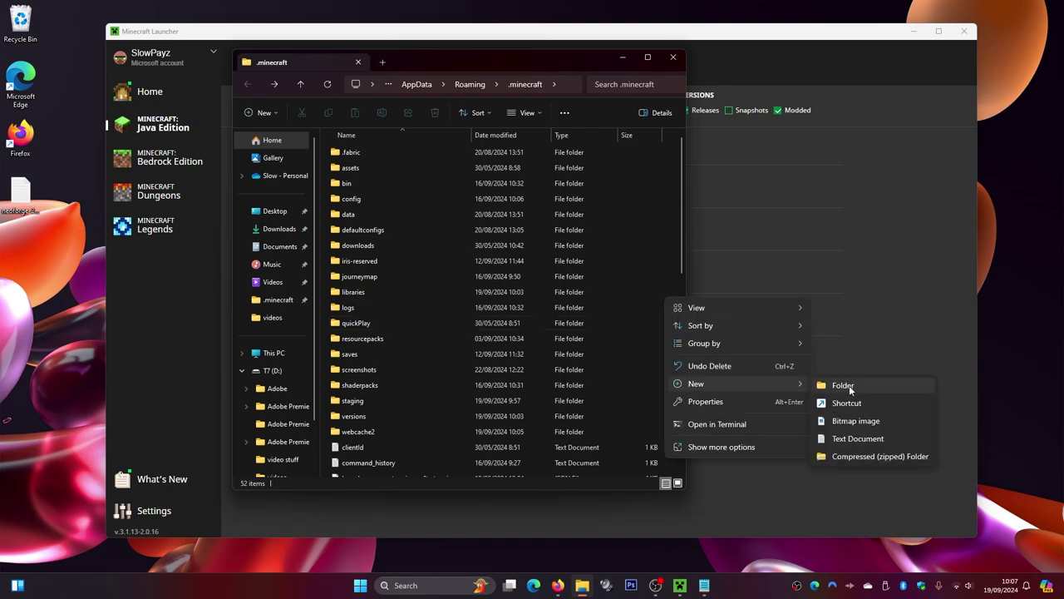
click(849, 385)
text(mo)
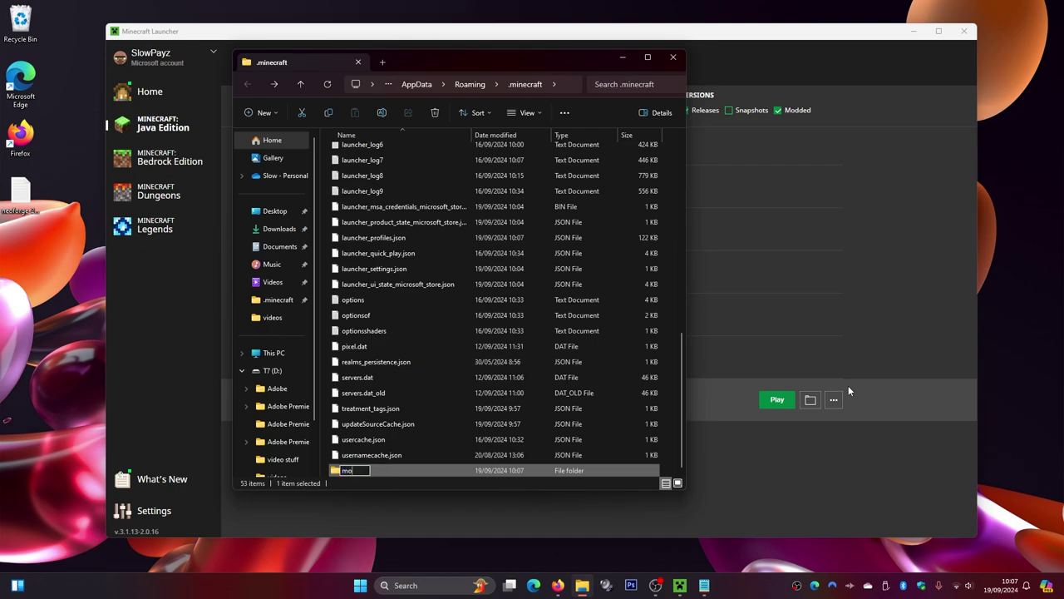
text(ds)
key(Return)
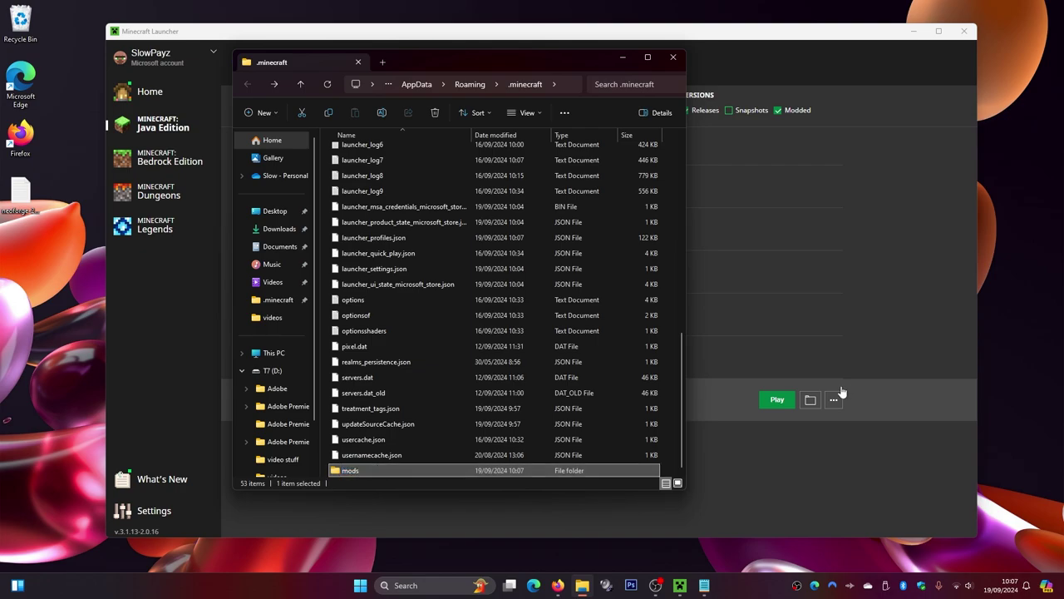
double_click(374, 470)
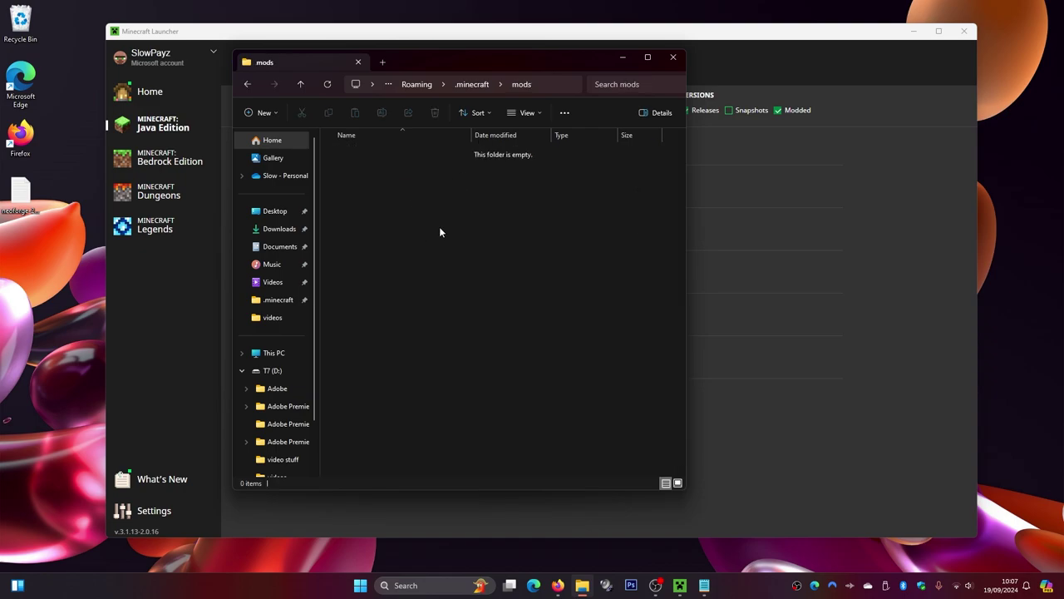
Step: Move the BlockFront jar from the desktop into mods, close Explorer, and restore the launcher
click(913, 31)
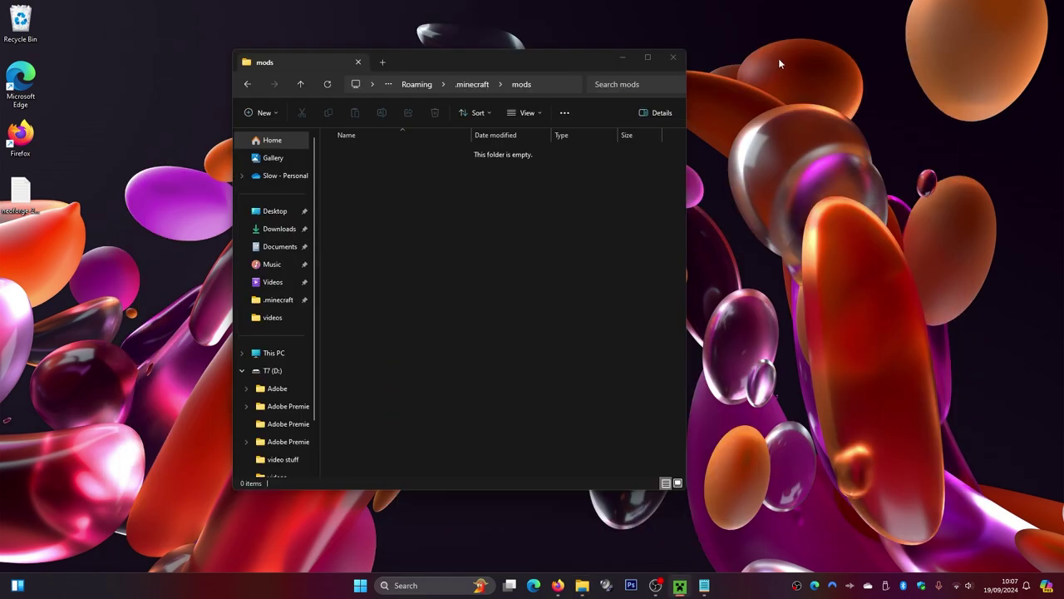
drag(542, 60, 392, 55)
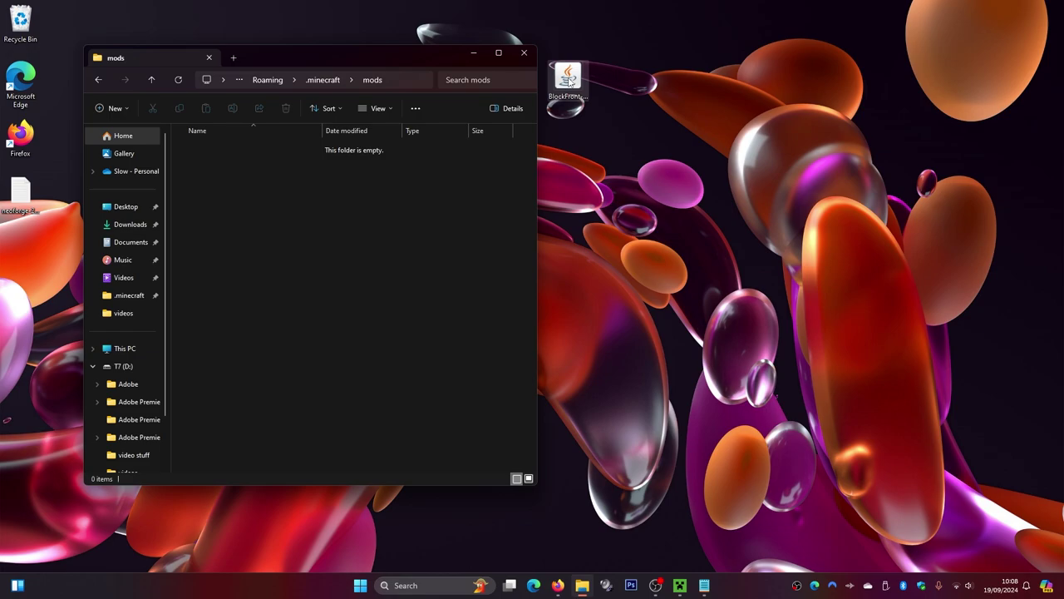
drag(570, 79, 247, 200)
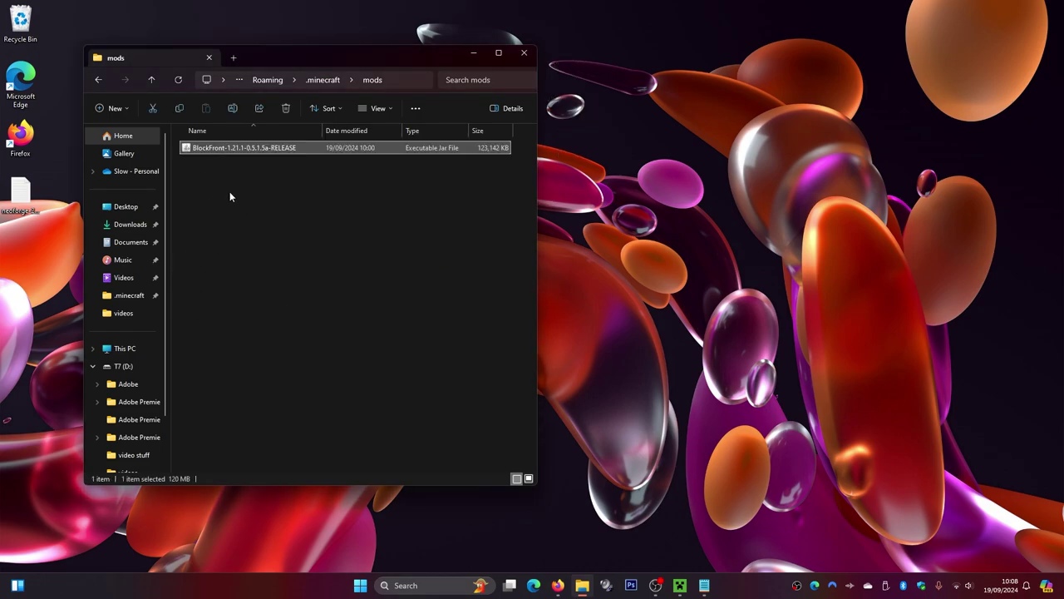
click(525, 55)
click(680, 585)
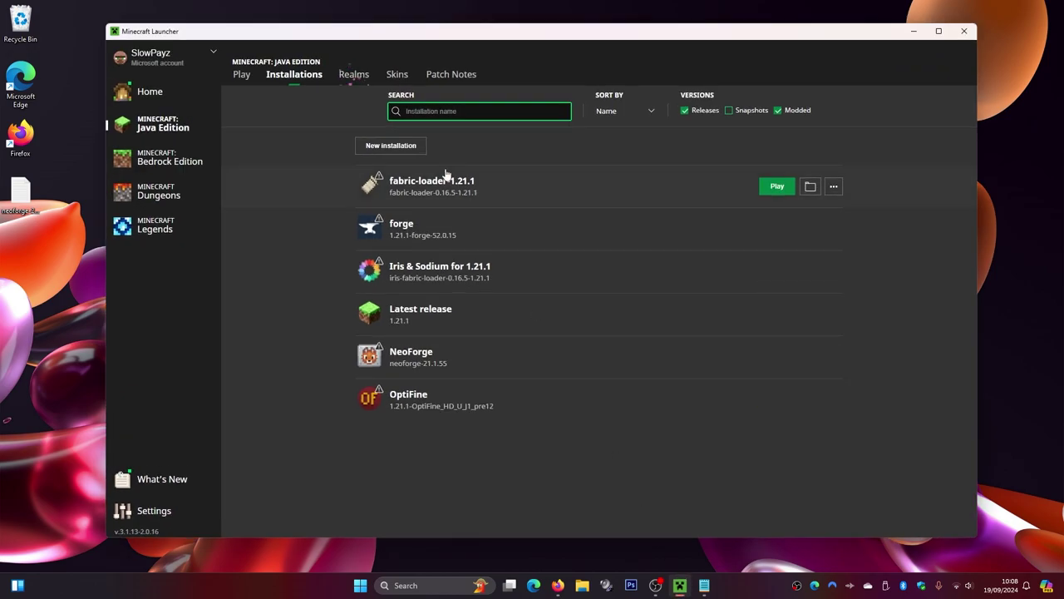
Step: Launch the NeoForge installation from the Play tab, accepting the modified-installation warning
click(240, 74)
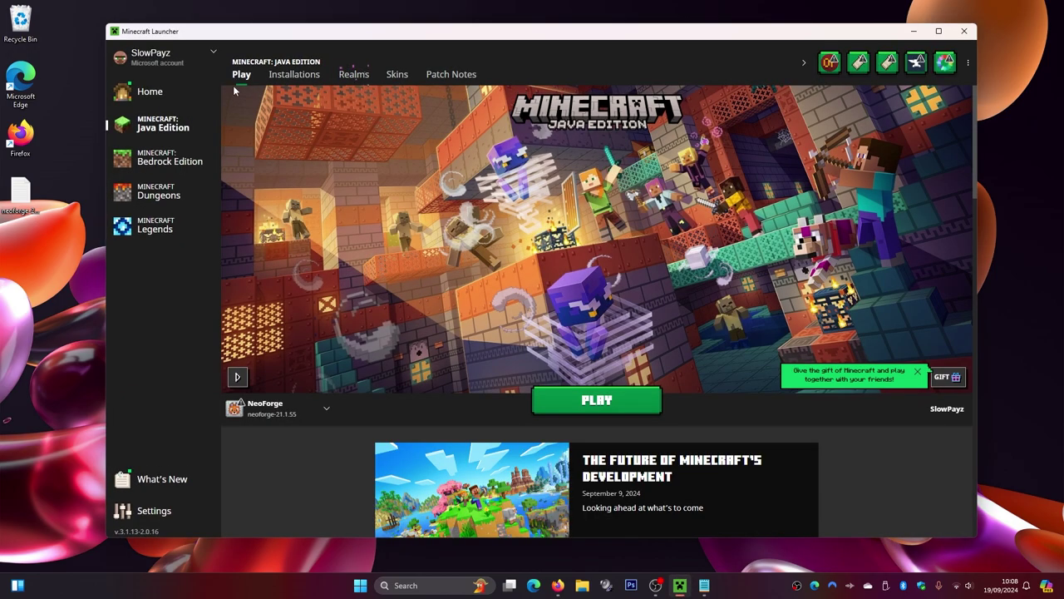
click(596, 400)
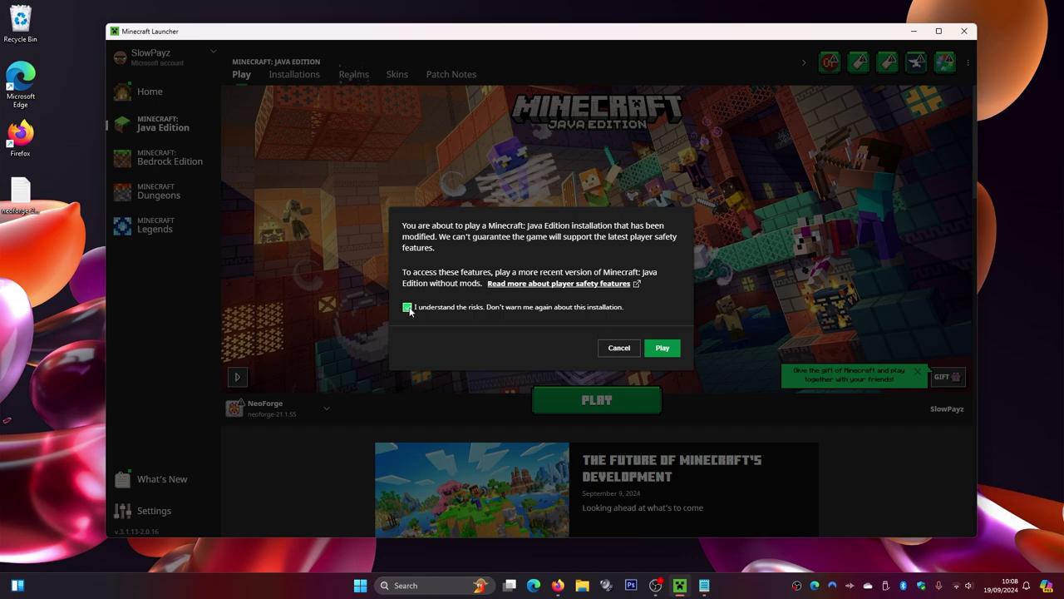
click(662, 348)
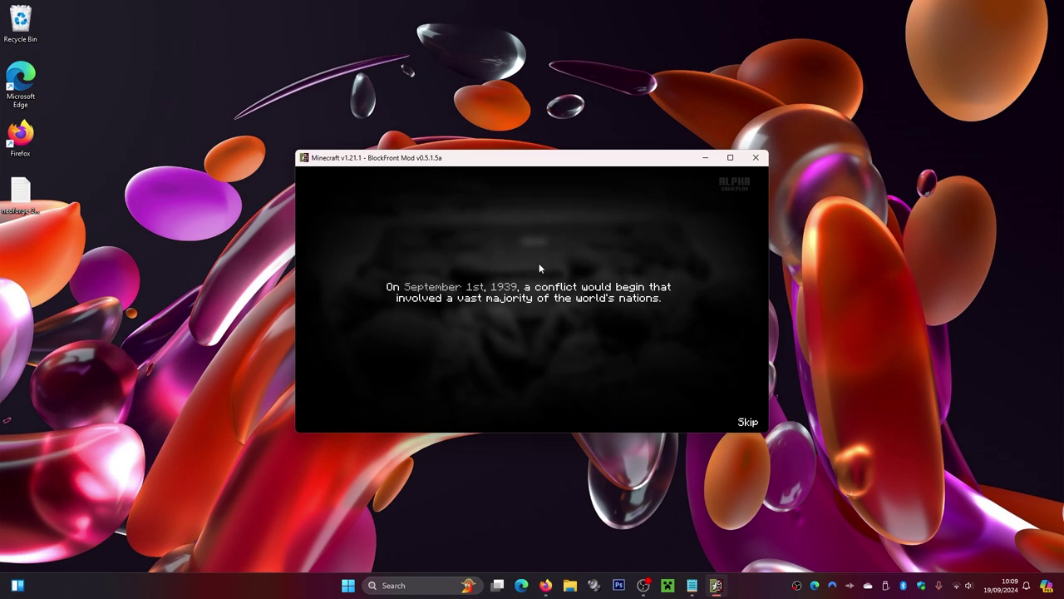
Step: Skip the three intro screens, accept Official Rules and Content Disclaimer, and open Singleplayer
click(747, 422)
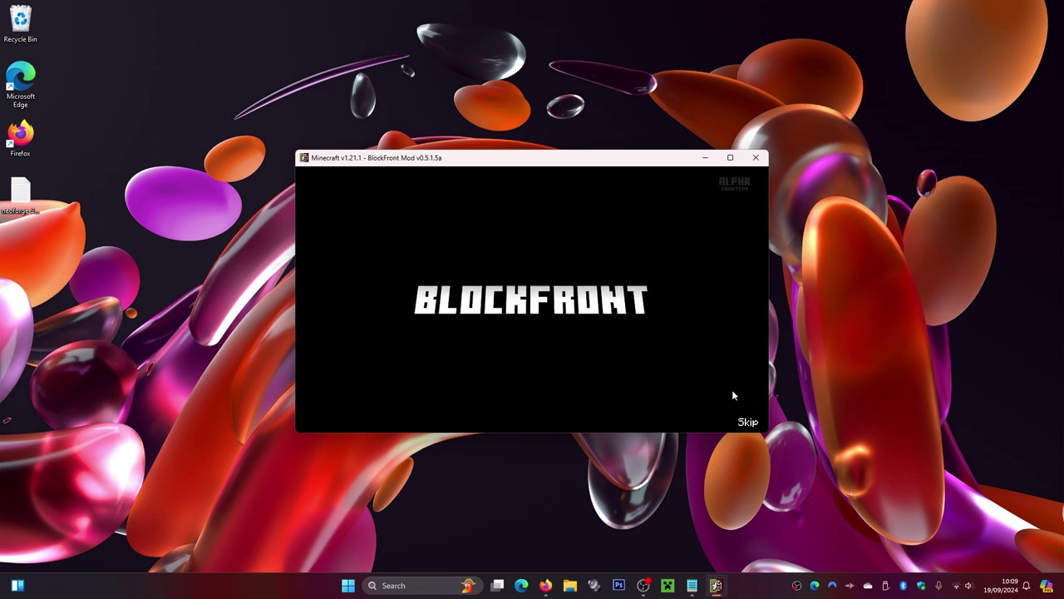
click(747, 422)
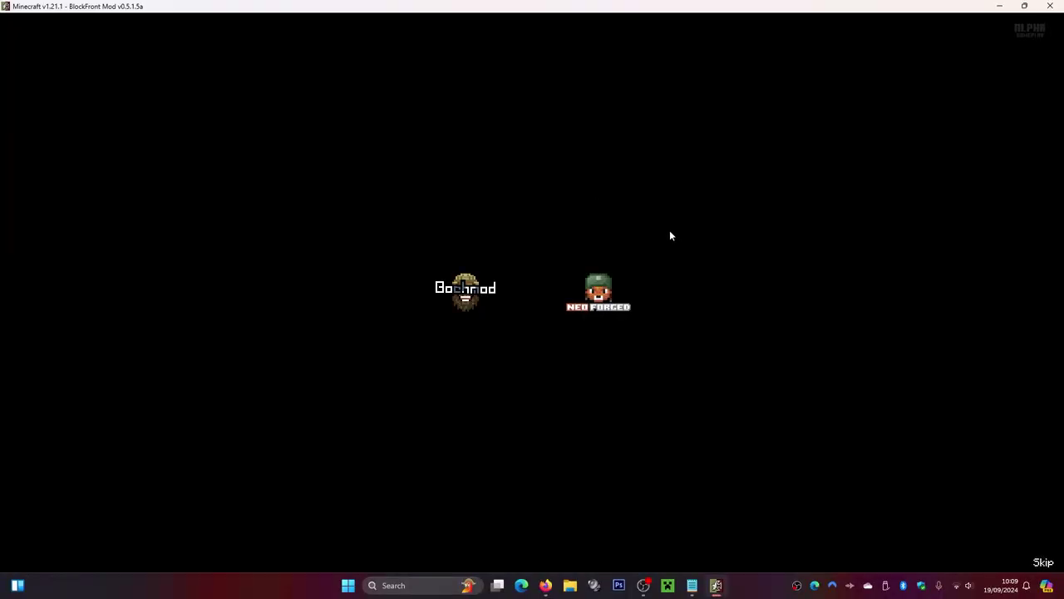
click(1042, 562)
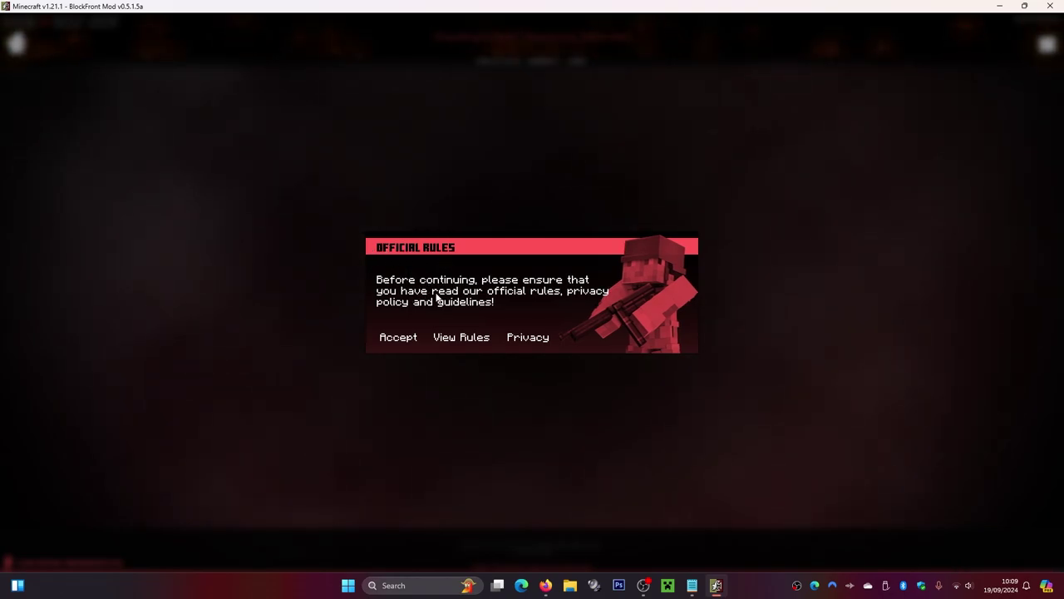
click(396, 338)
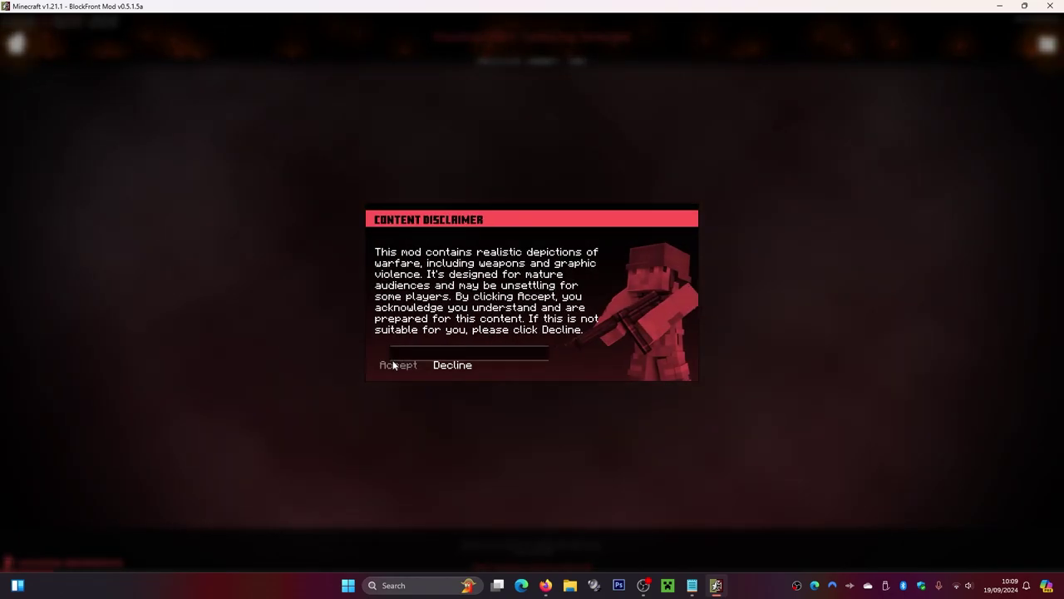
click(394, 364)
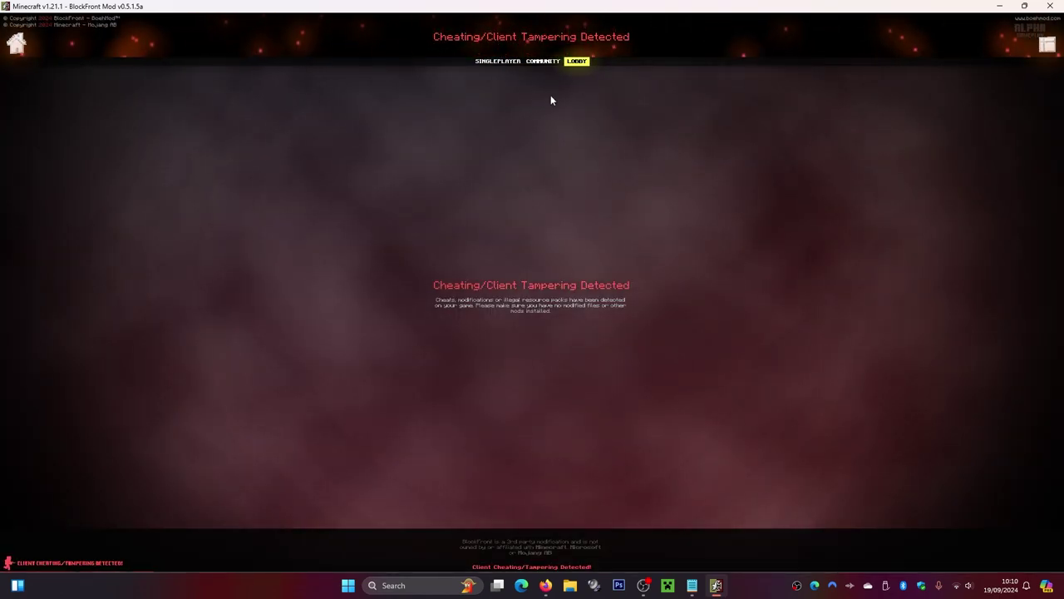
click(492, 60)
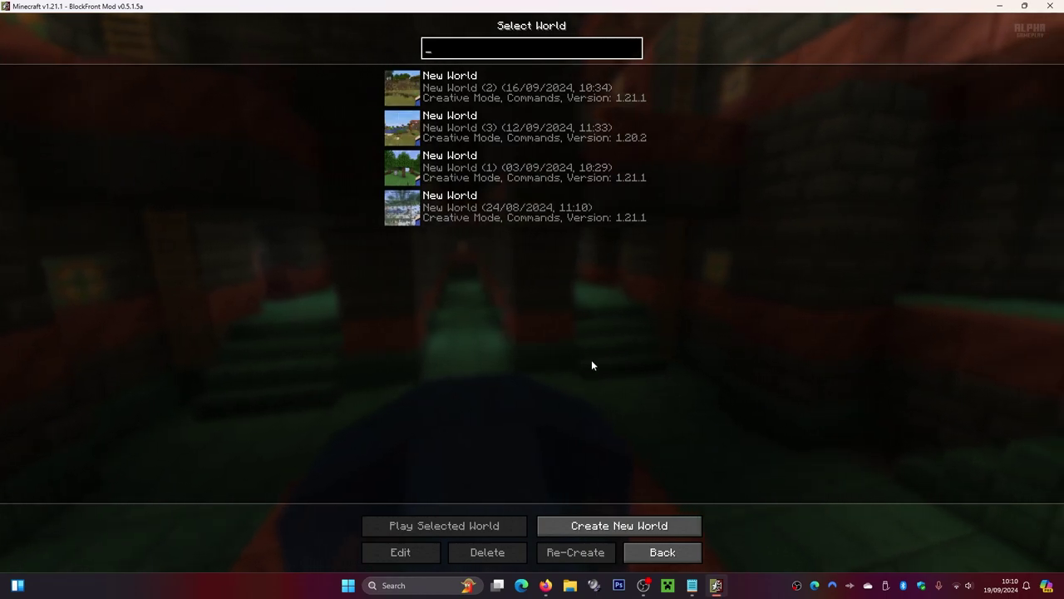
Step: Create a new world, then open the creative BlockFront Items tab on page 2 and scroll to the guns
click(620, 526)
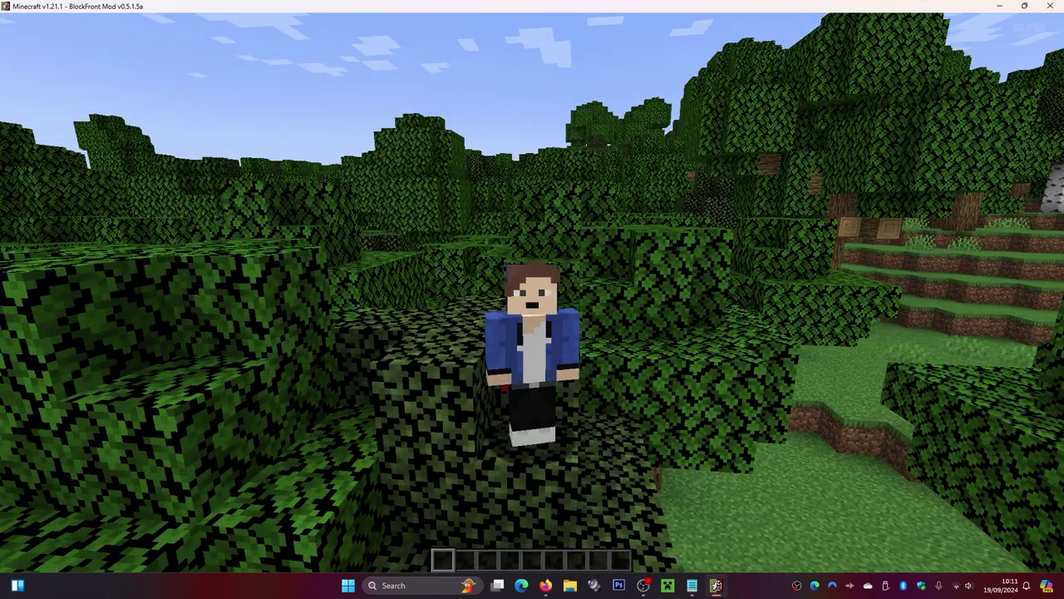
key(e)
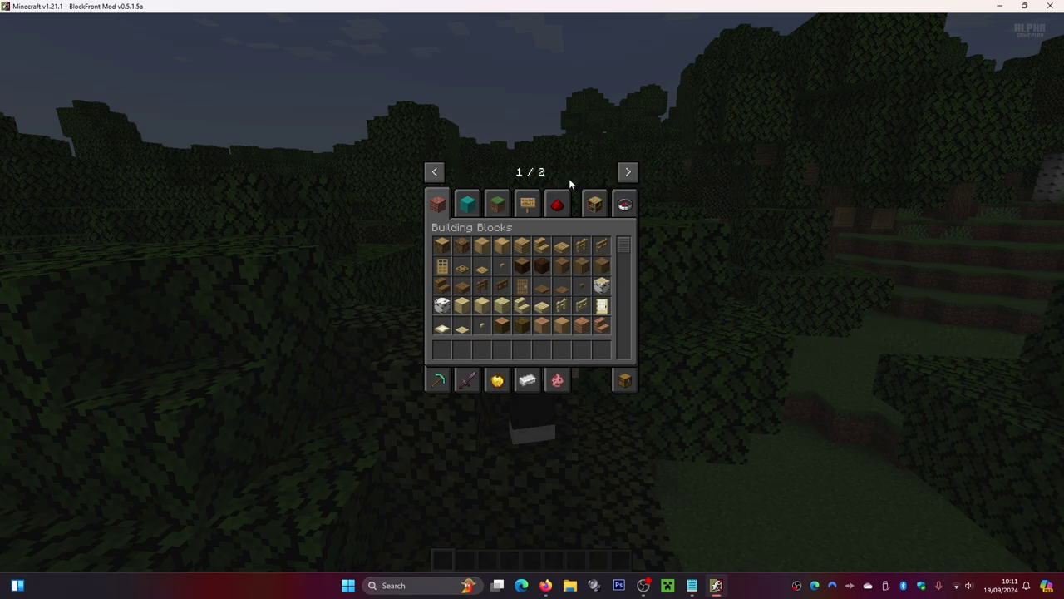
click(629, 172)
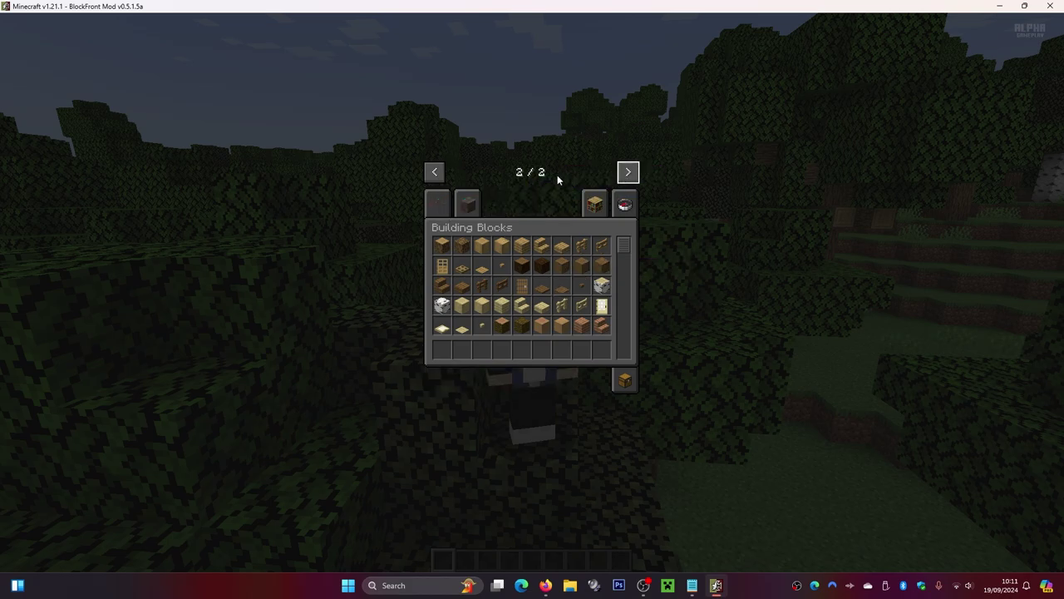
click(439, 205)
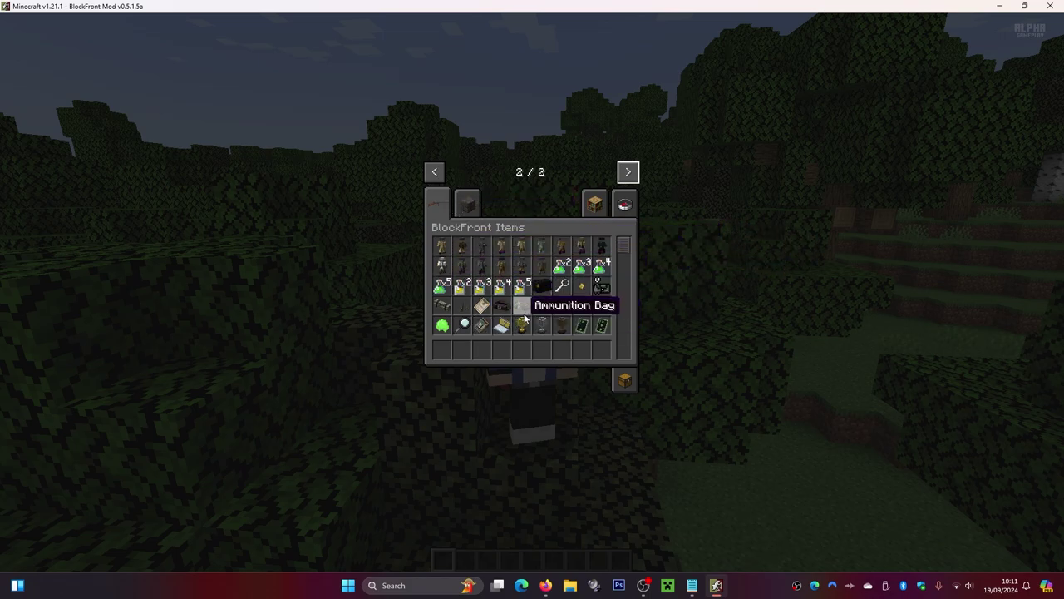
scroll(532, 307, down, 5)
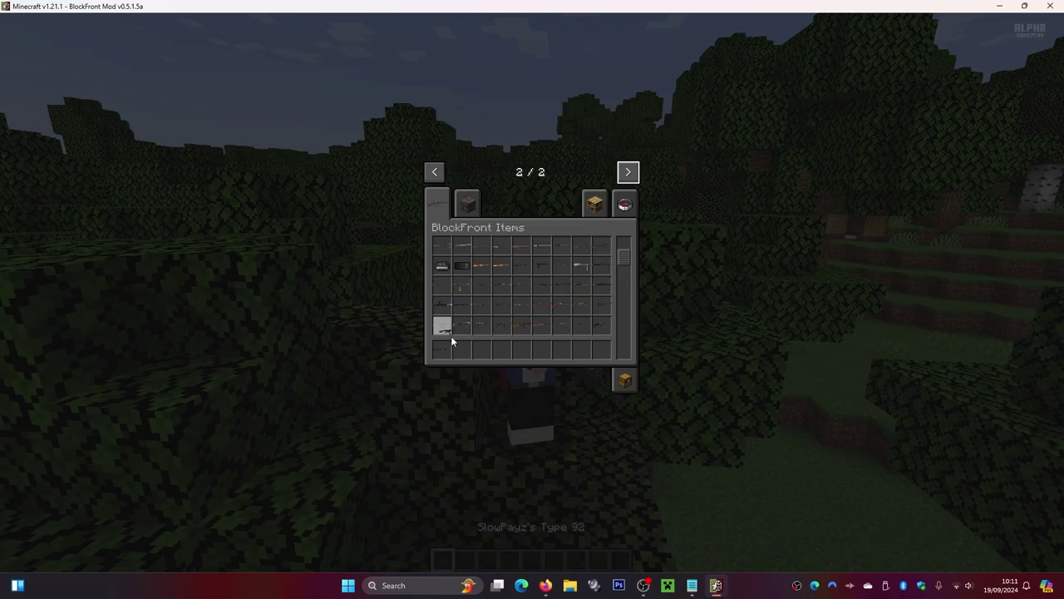
Step: Aim and fire the STG-44 from slot 2 in first person, then switch to HUD-free third person
key(e)
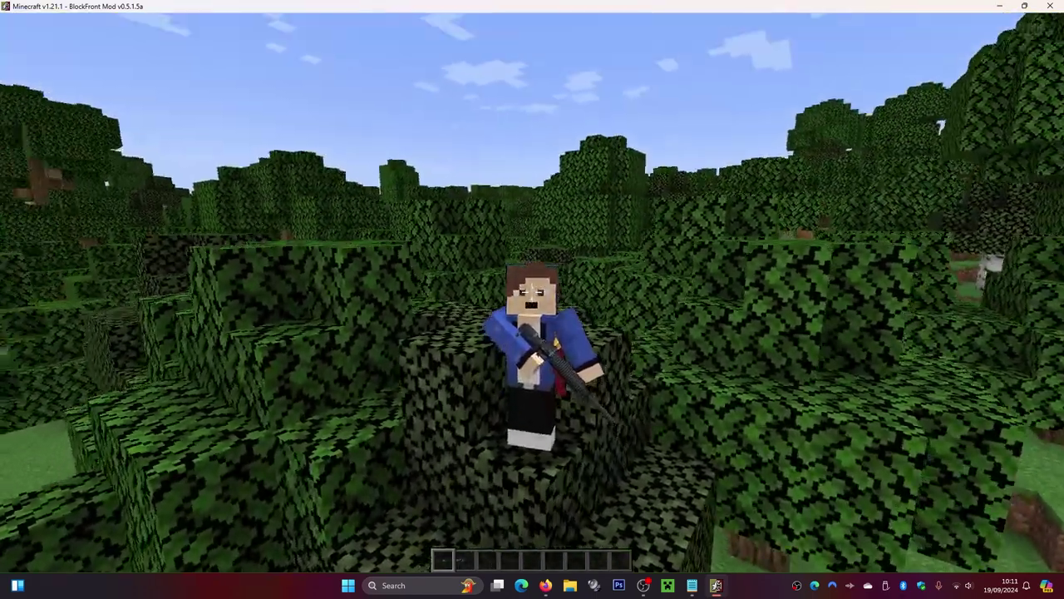
key(F5)
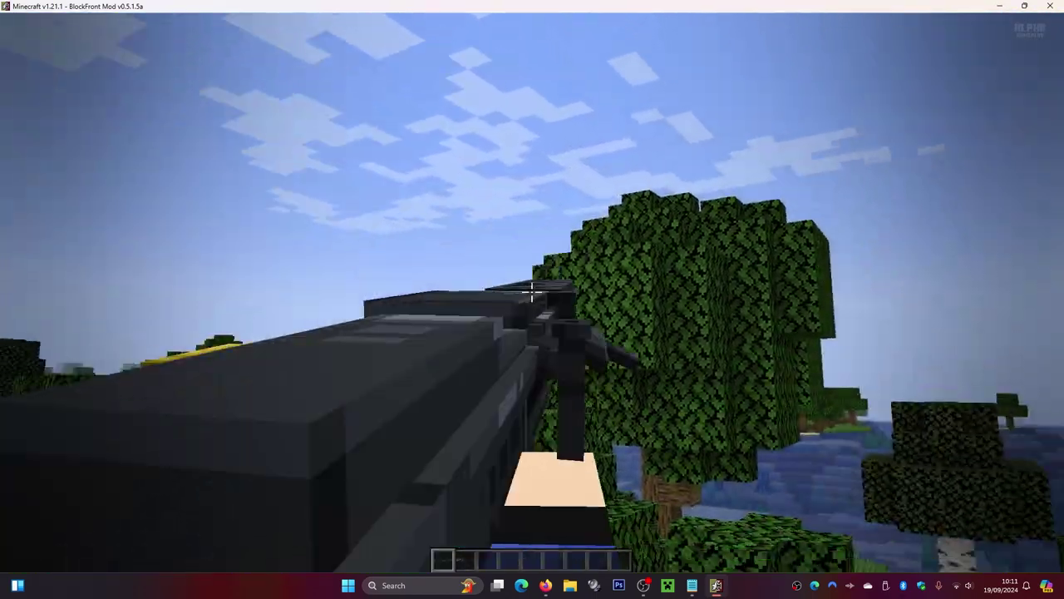
right_click(532, 291)
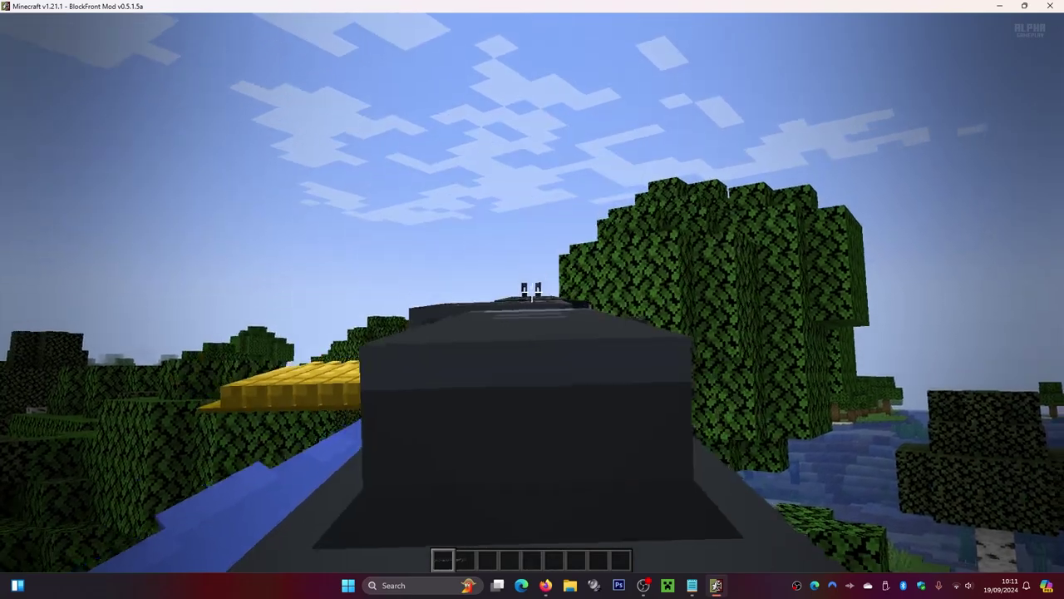
key(2)
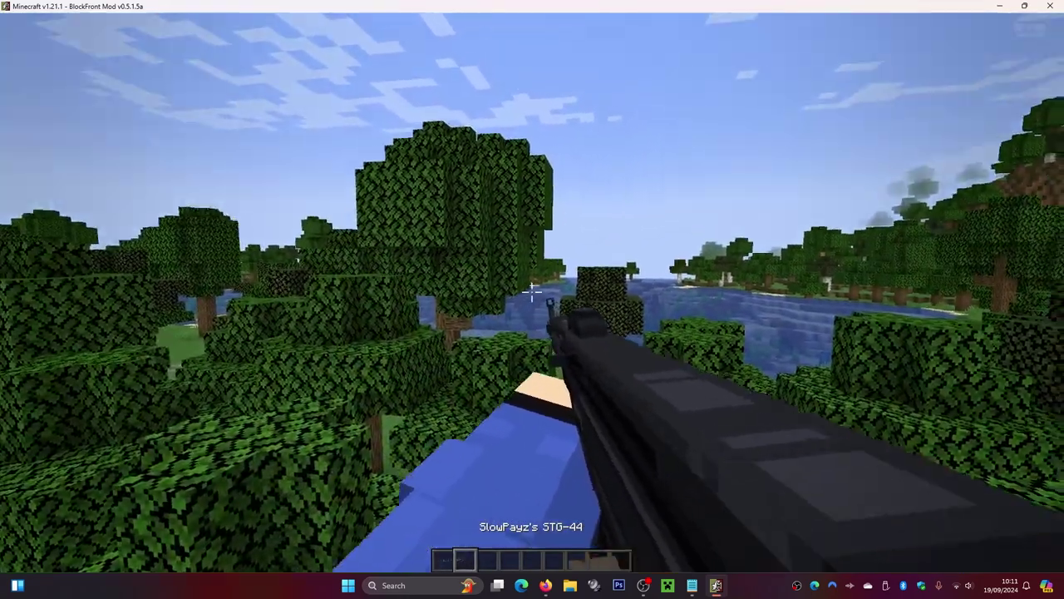
right_click(532, 291)
click(532, 291)
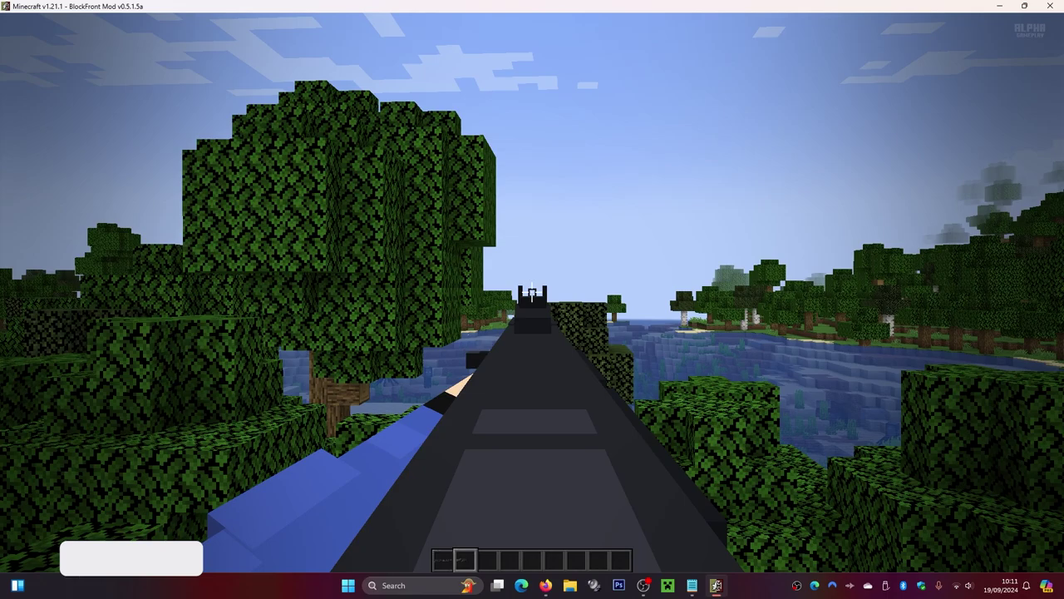
right_click(532, 291)
key(F1)
key(F5)
key(F5)
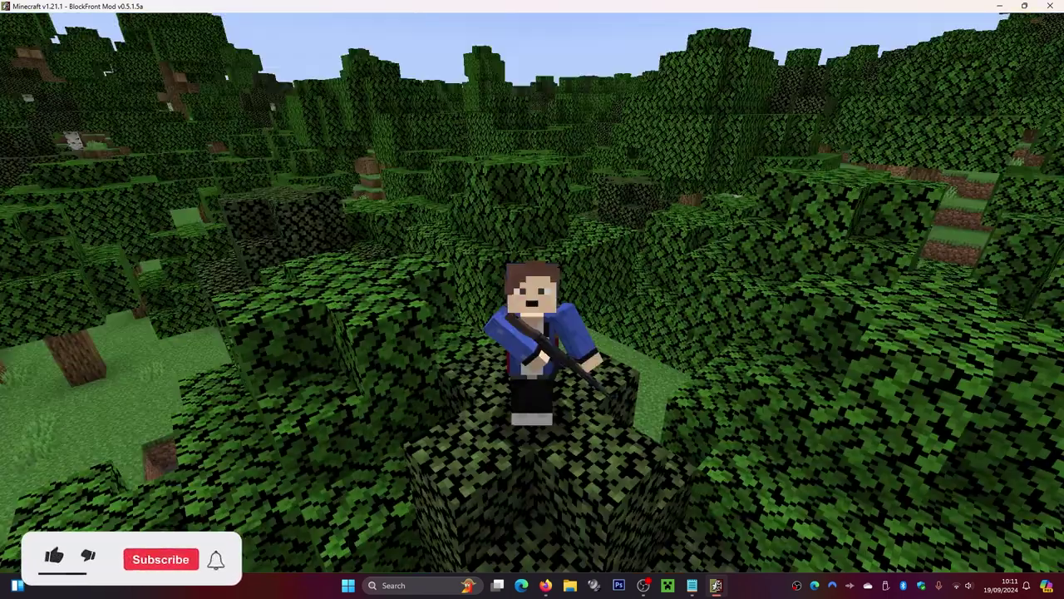